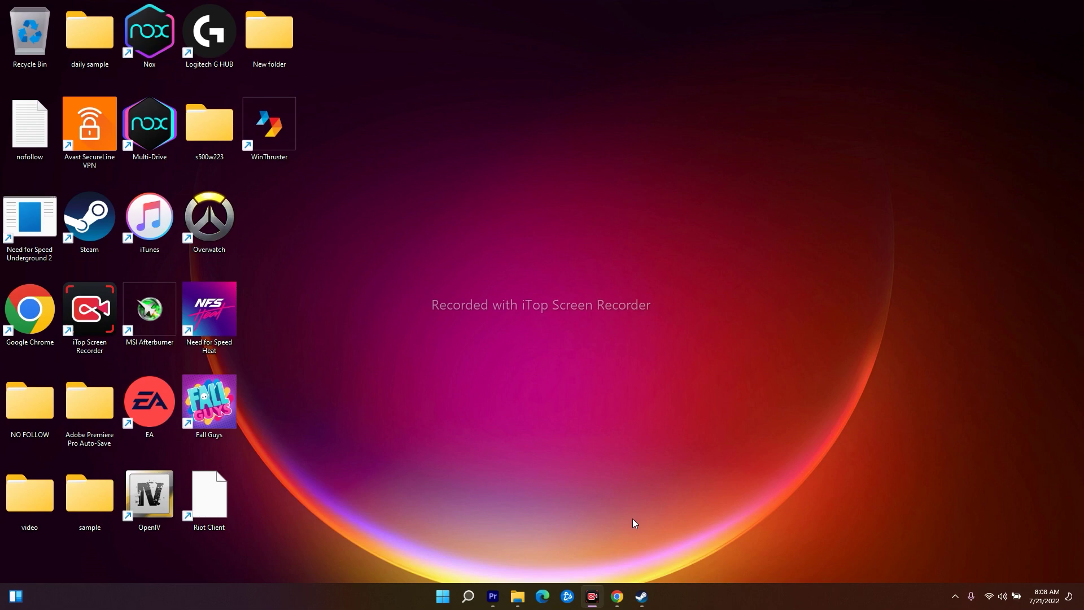
- Bring Steam to the front and browse the Store page, with a brief look at the Library
click(641, 596)
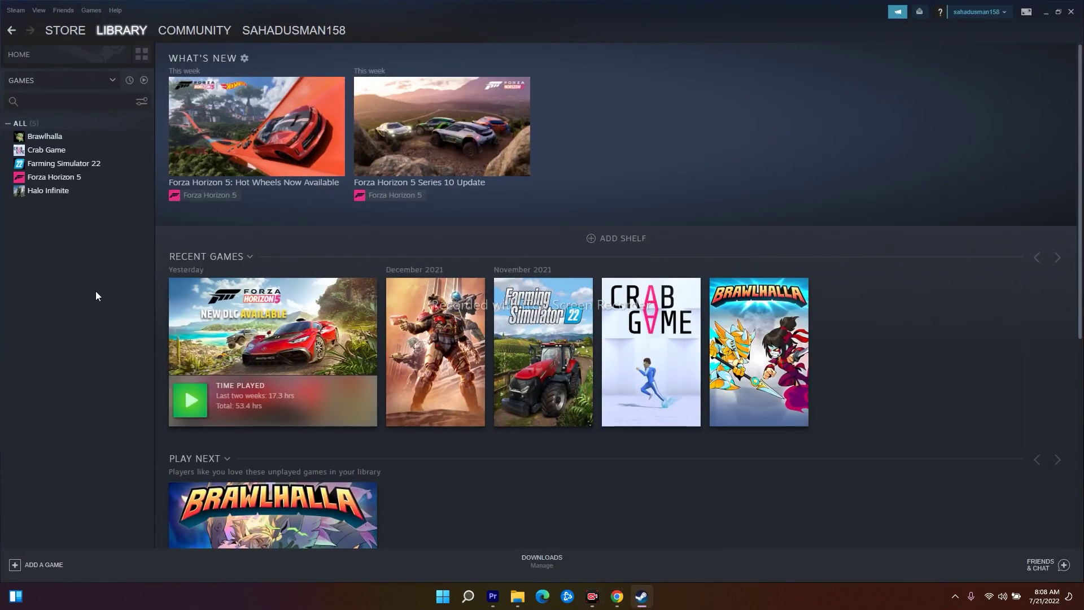
click(67, 31)
mouse_move(150, 42)
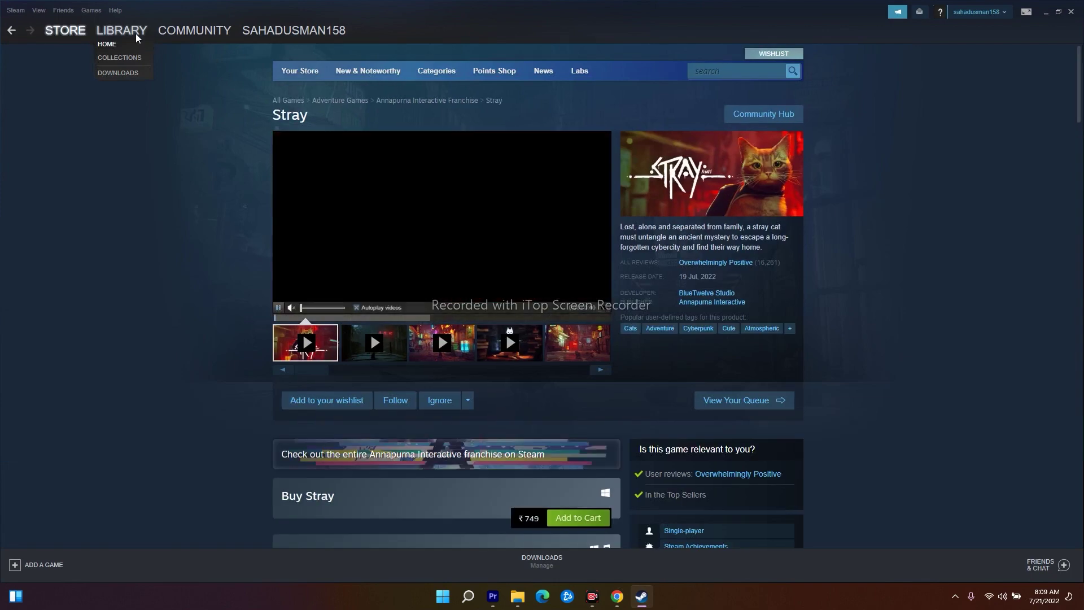
click(135, 33)
click(66, 30)
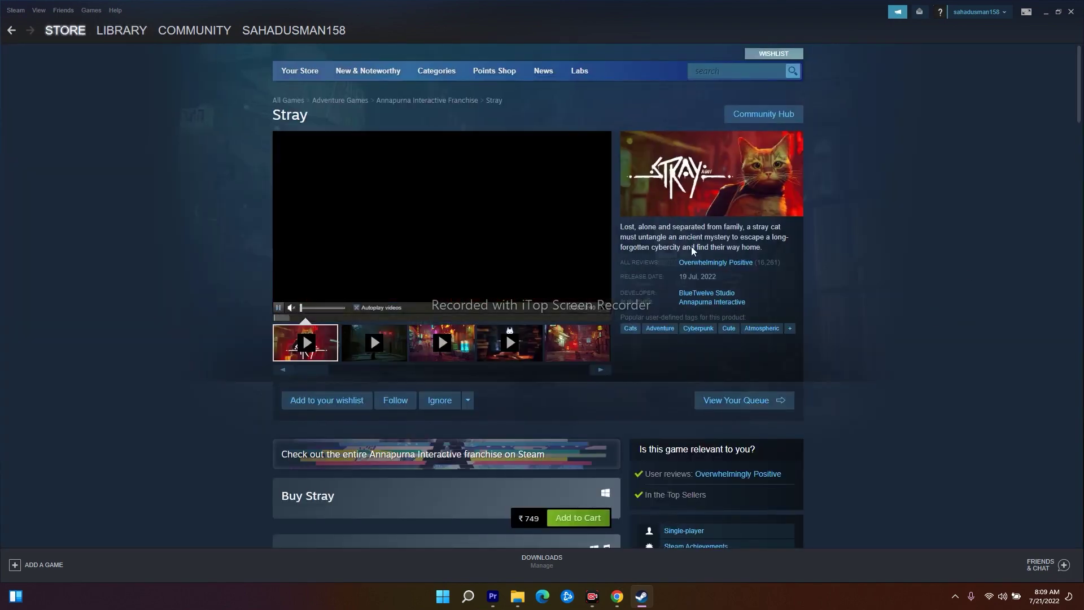
scroll(948, 324, down, 5)
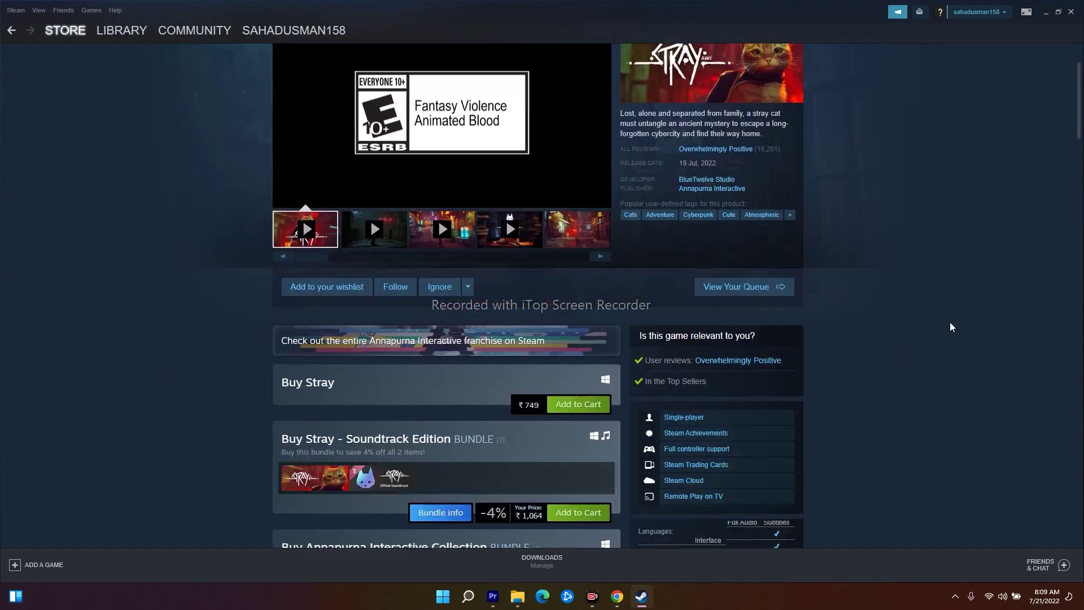
scroll(480, 316, up, 2)
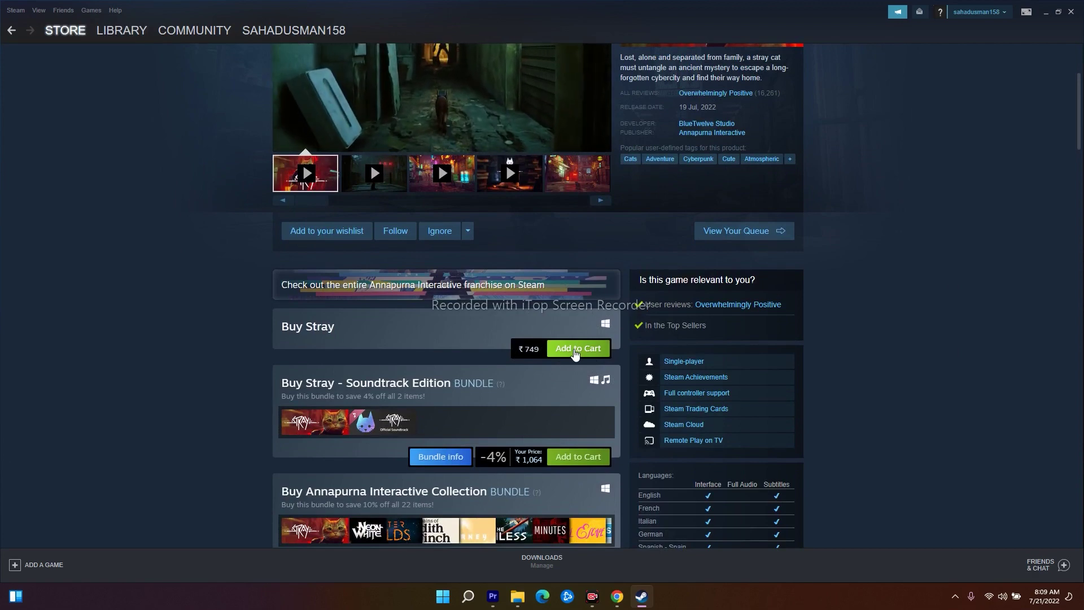
scroll(575, 353, up, 3)
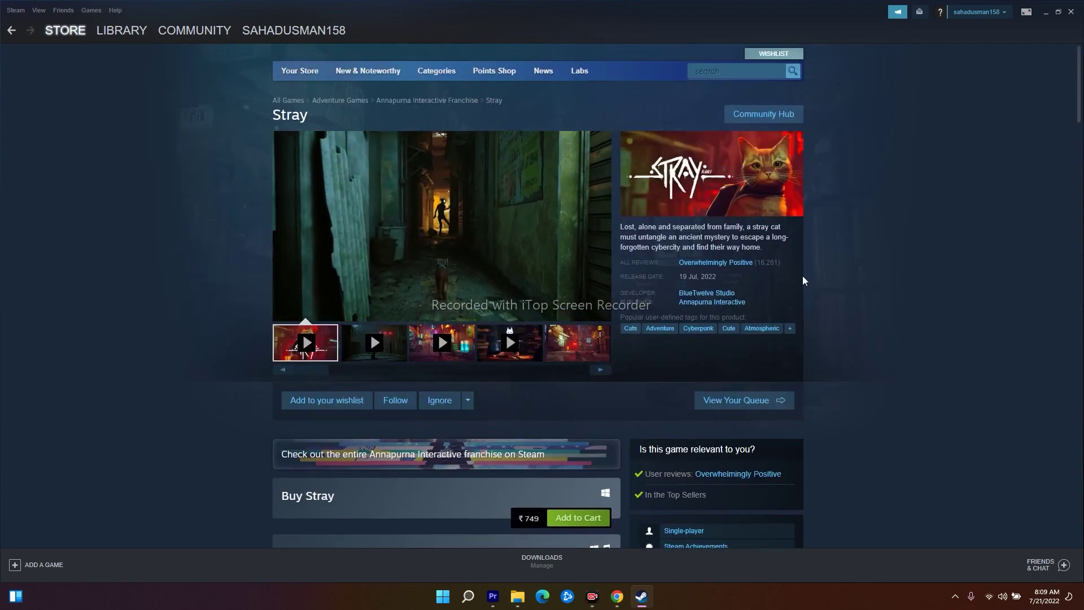
scroll(919, 293, down, 3)
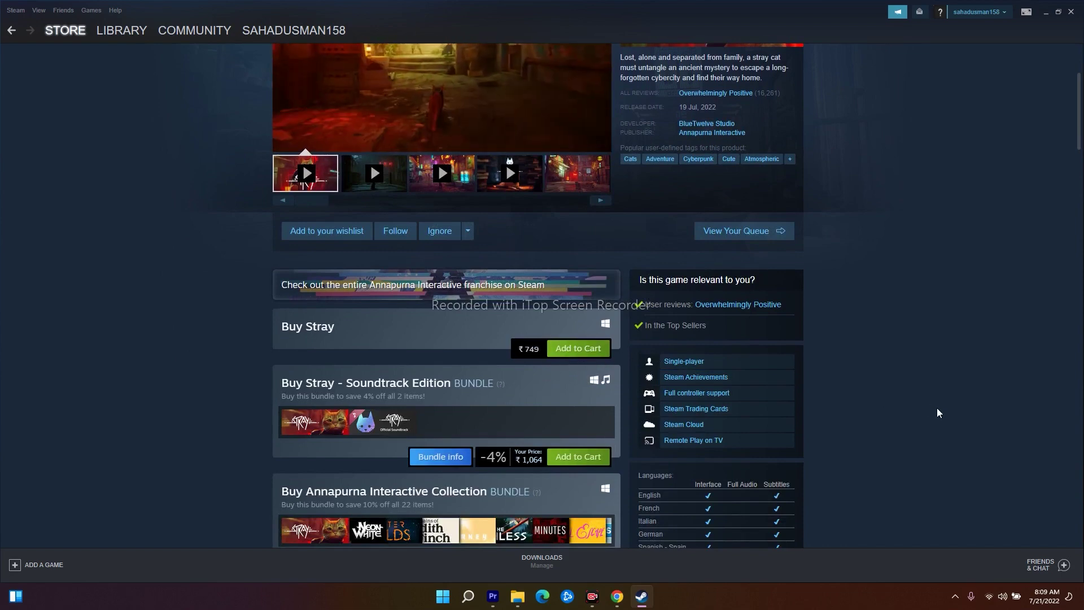
scroll(936, 411, up, 2)
scroll(937, 411, up, 1)
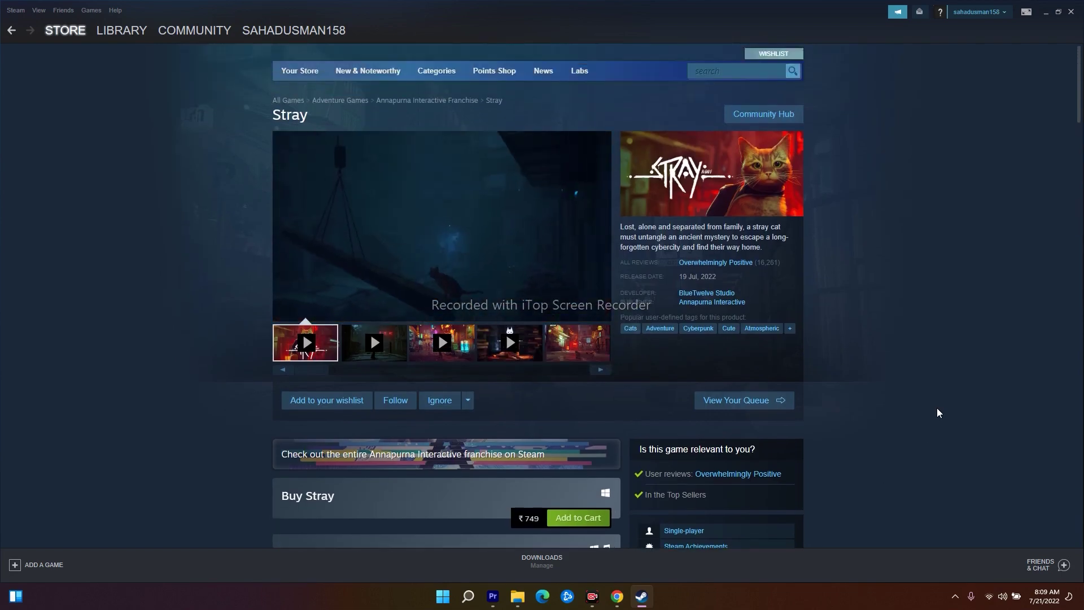
- Settle on the Library home showing Forza Horizon 5 with 53.4 hours played
click(123, 33)
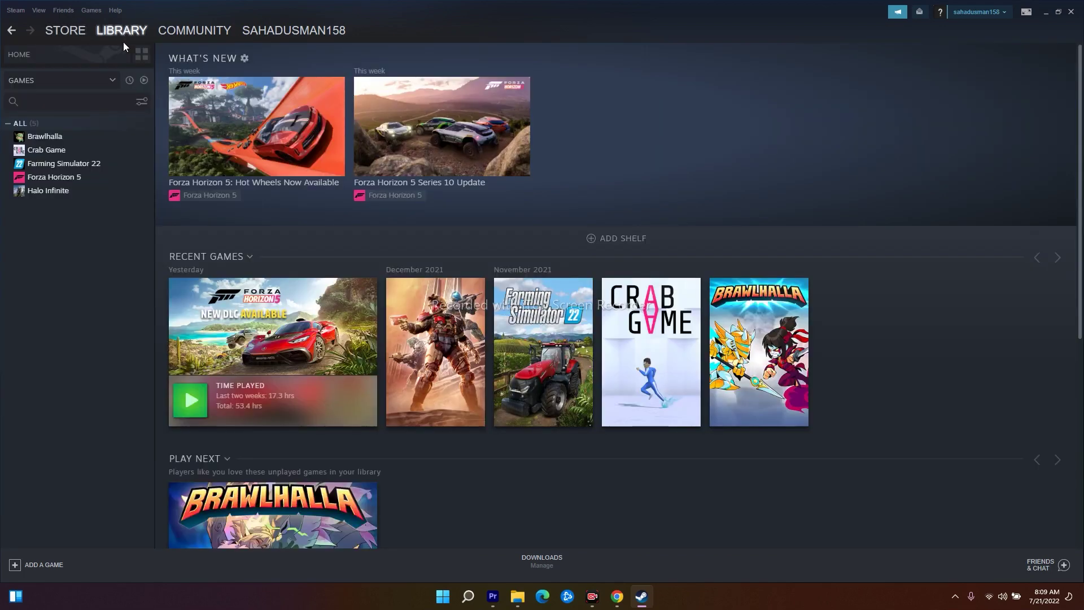
click(63, 30)
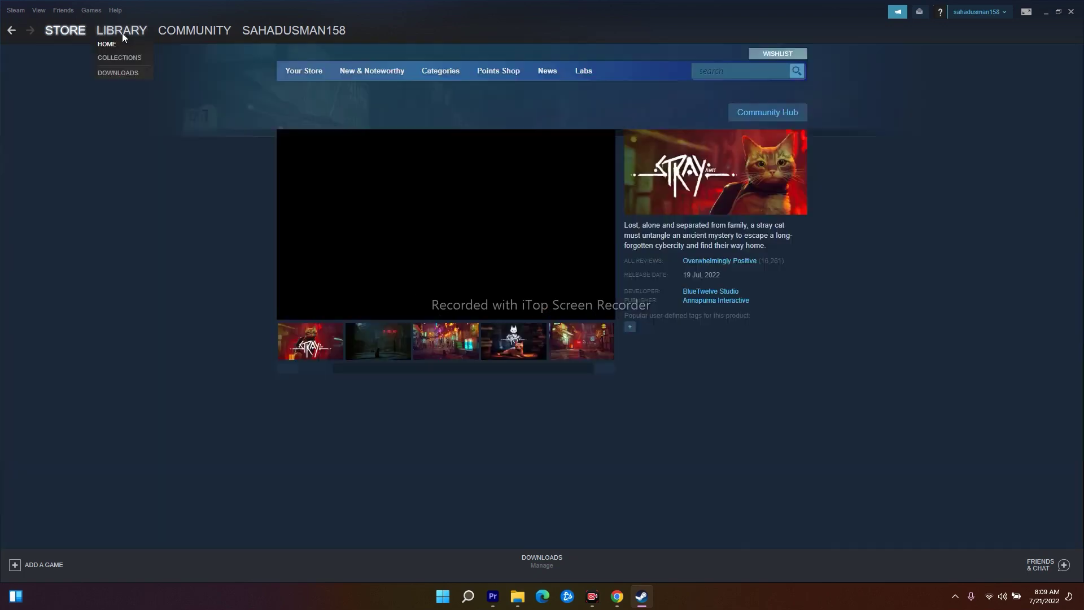
click(121, 31)
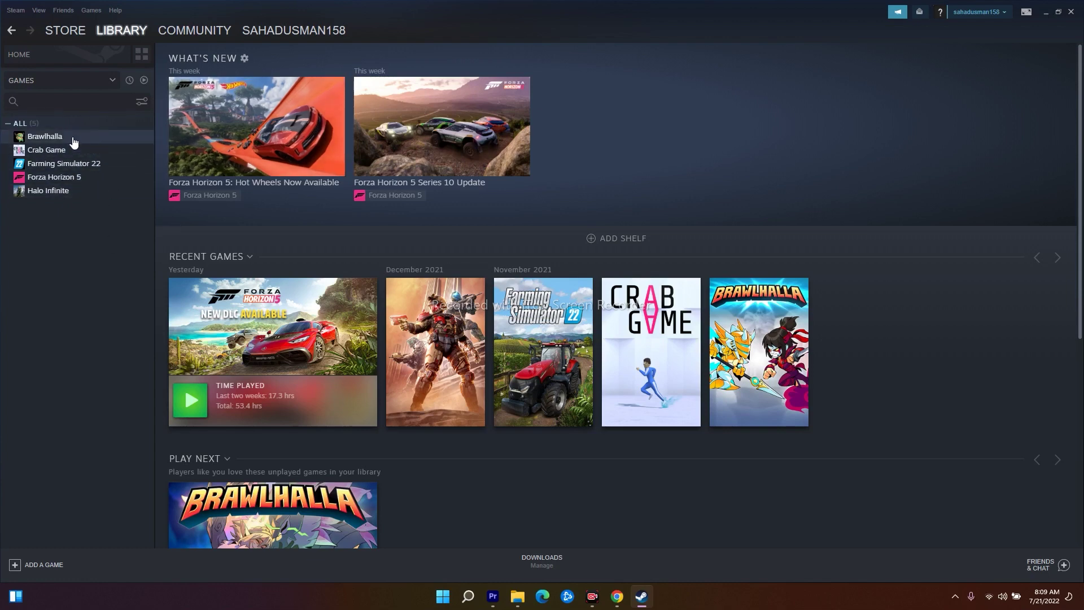
- Rewrite Forza Horizon 5's Launch Options DirectX flag (trying d3d11, then XII) and close Properties
right_click(77, 180)
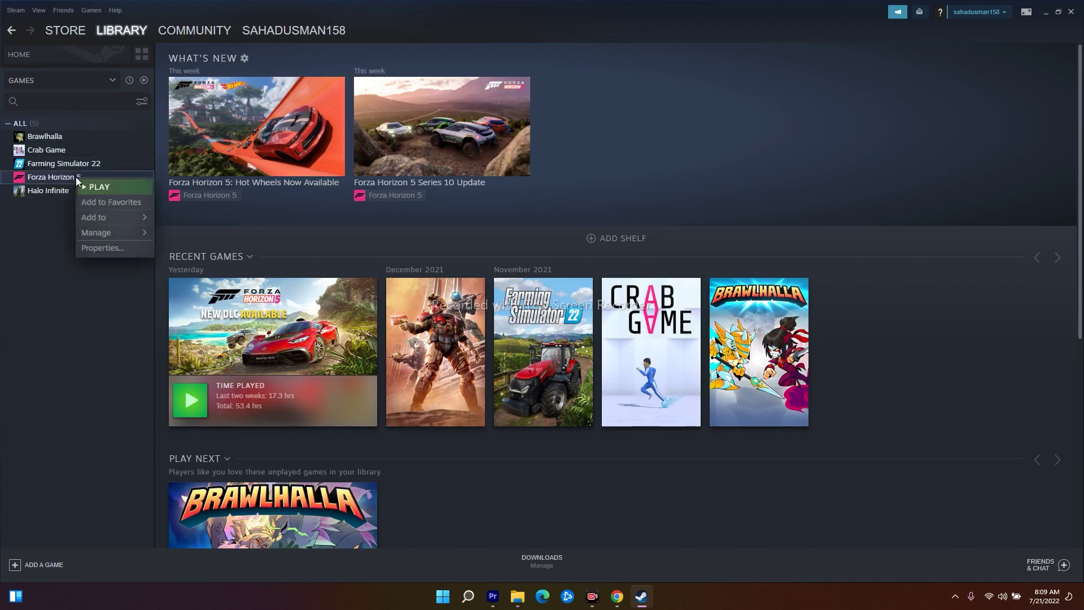
click(103, 248)
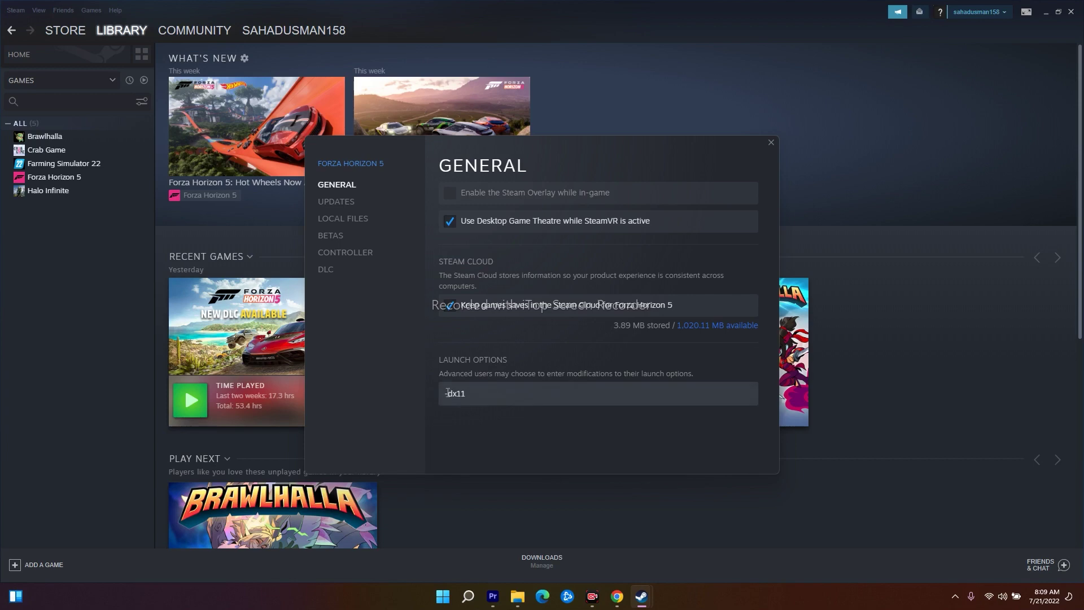
click(481, 394)
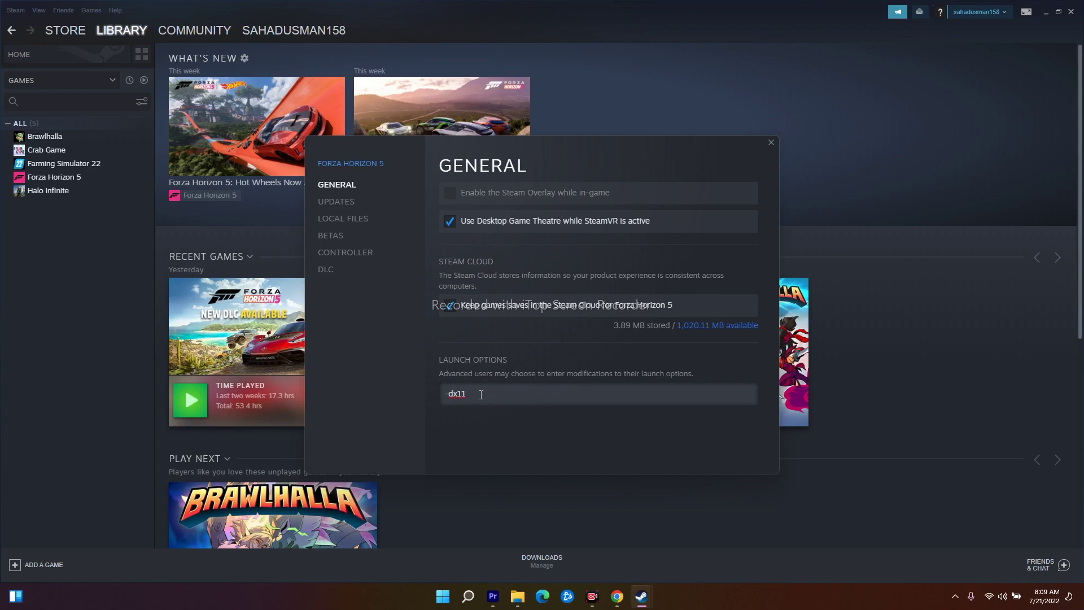
key(BackSpace)
key(BackSpace)
key(BackSpace)
text(d3d)
key(BackSpace)
text(11)
key(BackSpace)
key(BackSpace)
key(BackSpace)
key(BackSpace)
text(XII)
click(771, 142)
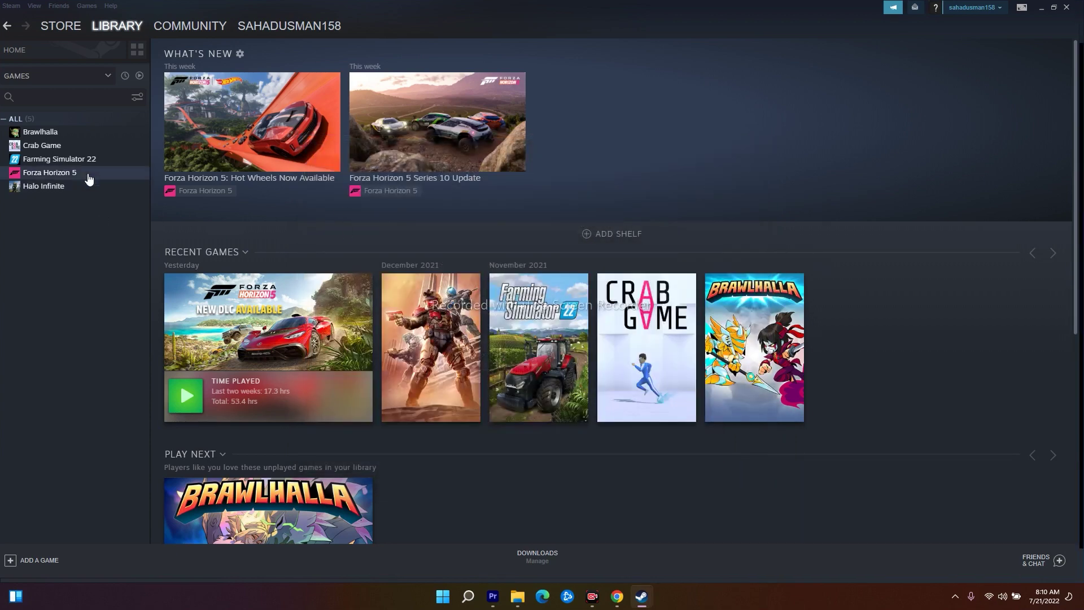
- Retype Forza Horizon 5's Launch Options as -dx11 and close its Properties window
right_click(79, 174)
click(101, 244)
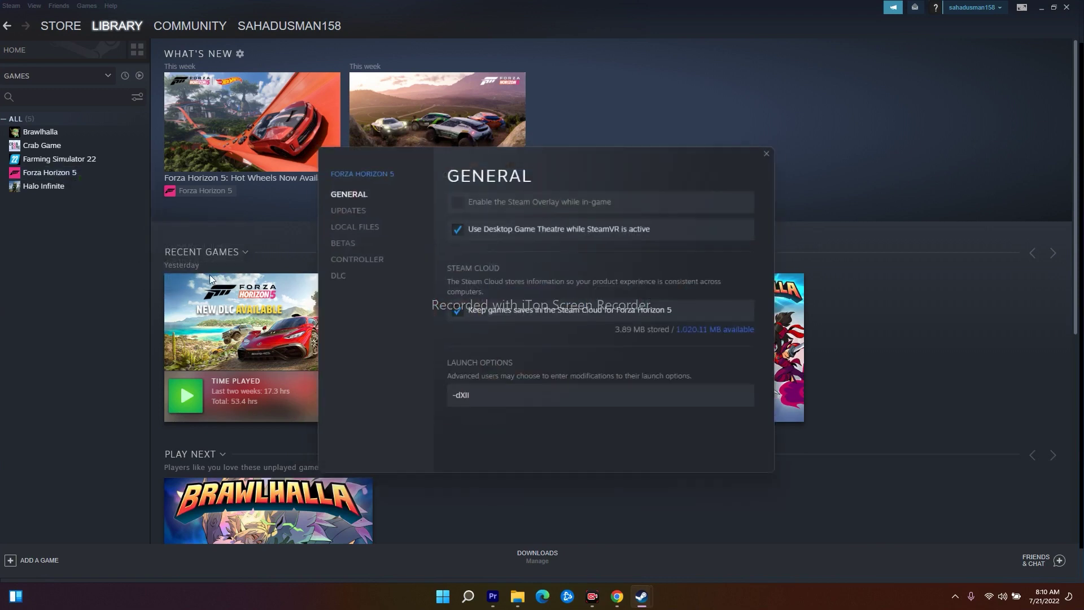
click(488, 405)
key(BackSpace)
key(BackSpace)
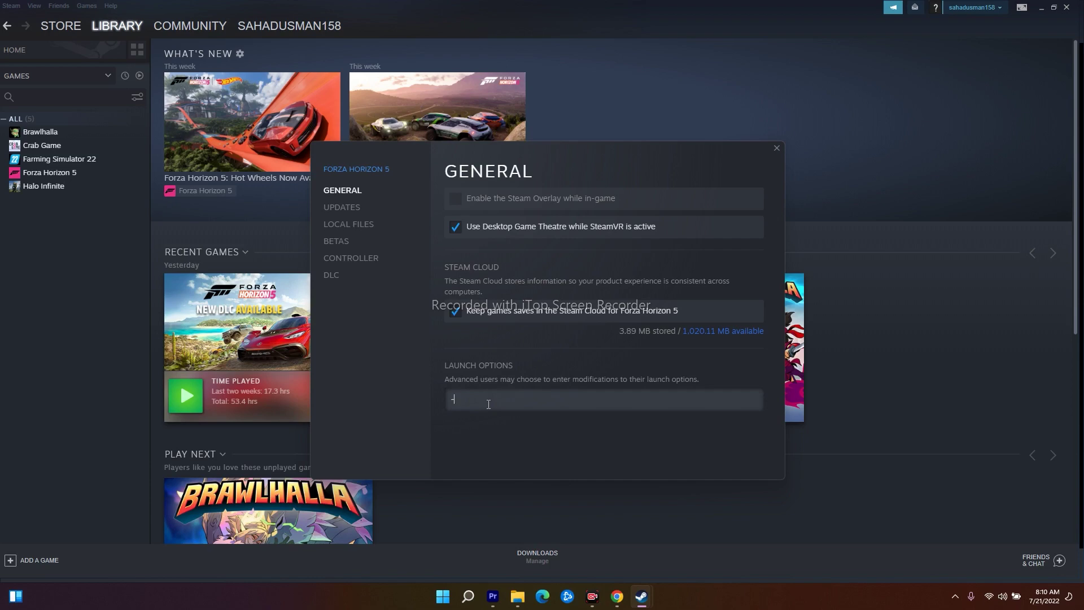
text(DX12)
key(BackSpace)
key(BackSpace)
key(BackSpace)
key(BackSpace)
text(dx12)
key(BackSpace)
text(1)
click(777, 148)
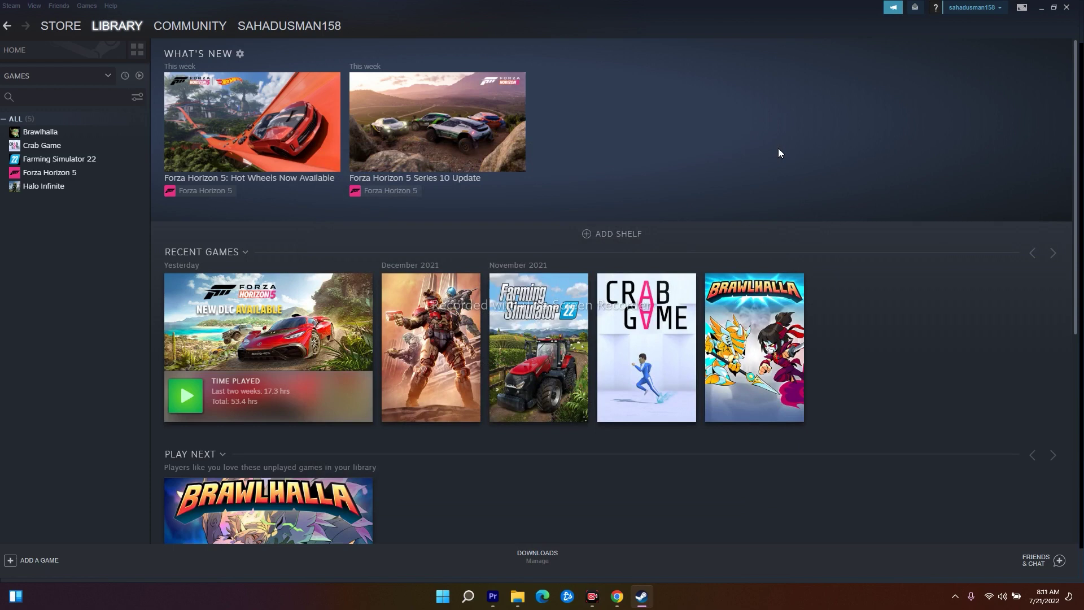
- Minimize Steam, switch Chrome to the GeForce Drivers tab and decline its notification prompt with NOT NOW
click(1042, 8)
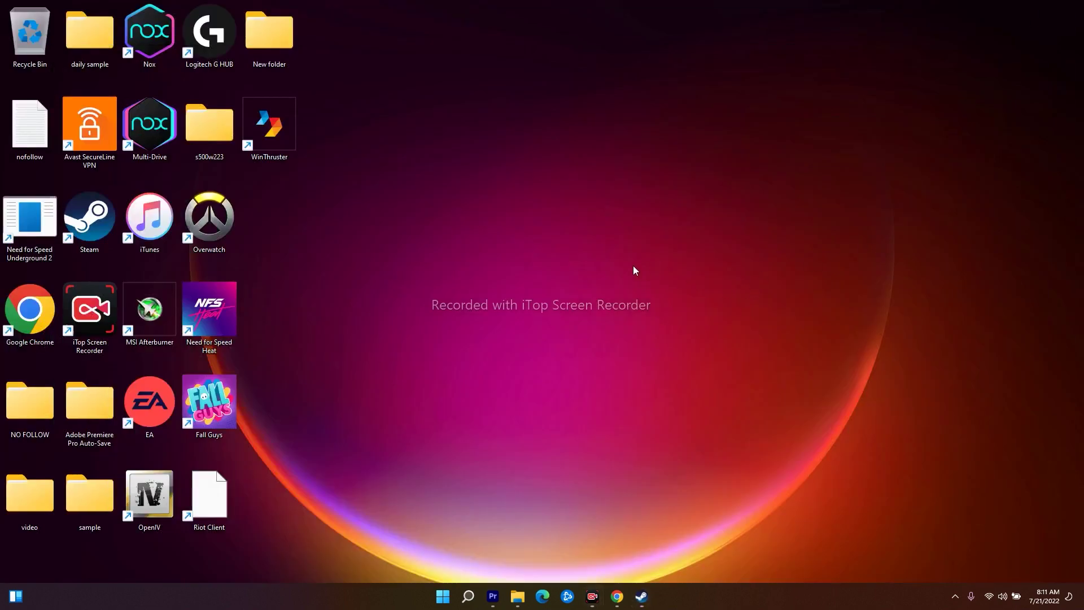
click(617, 596)
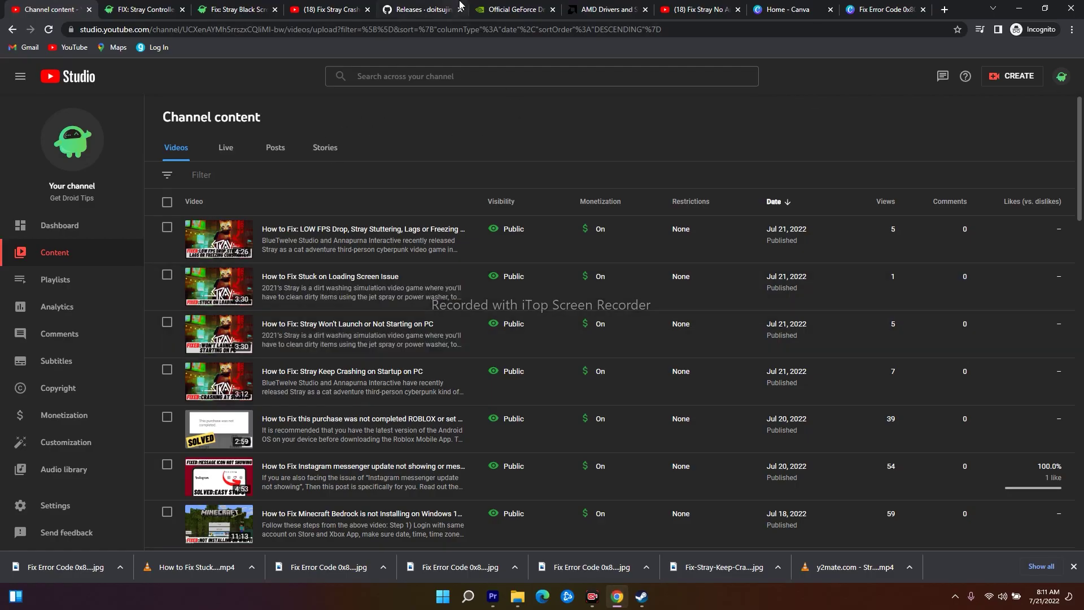
click(503, 8)
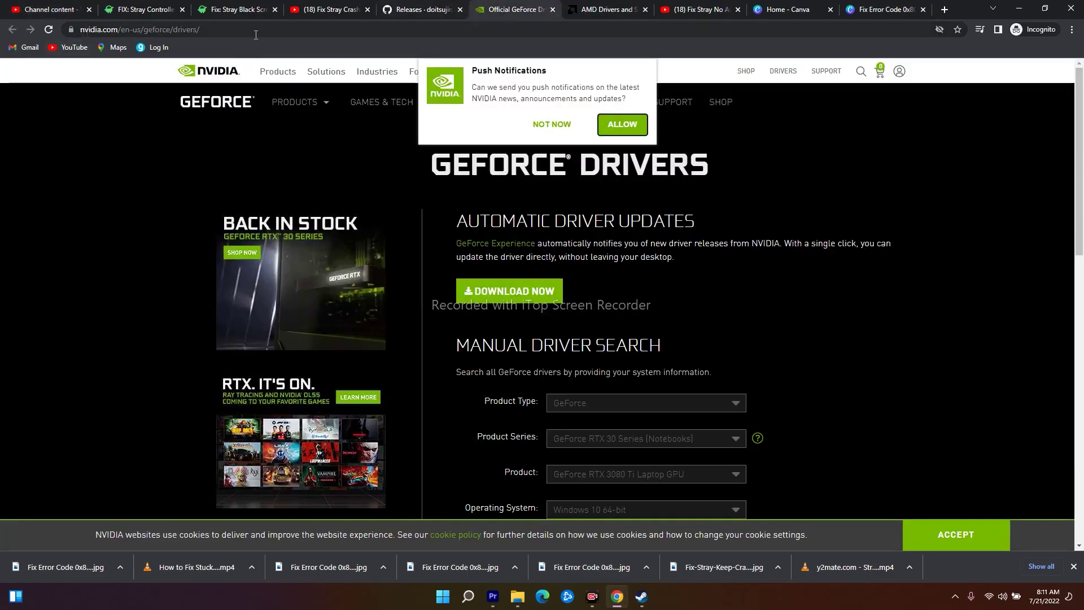
click(607, 9)
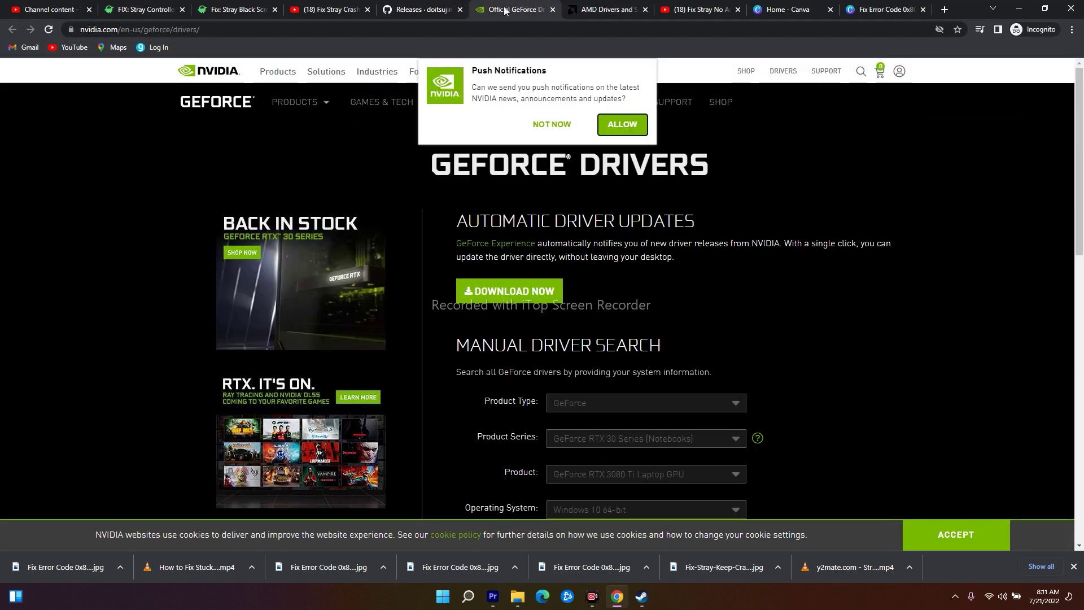
click(505, 9)
scroll(1025, 264, down, 4)
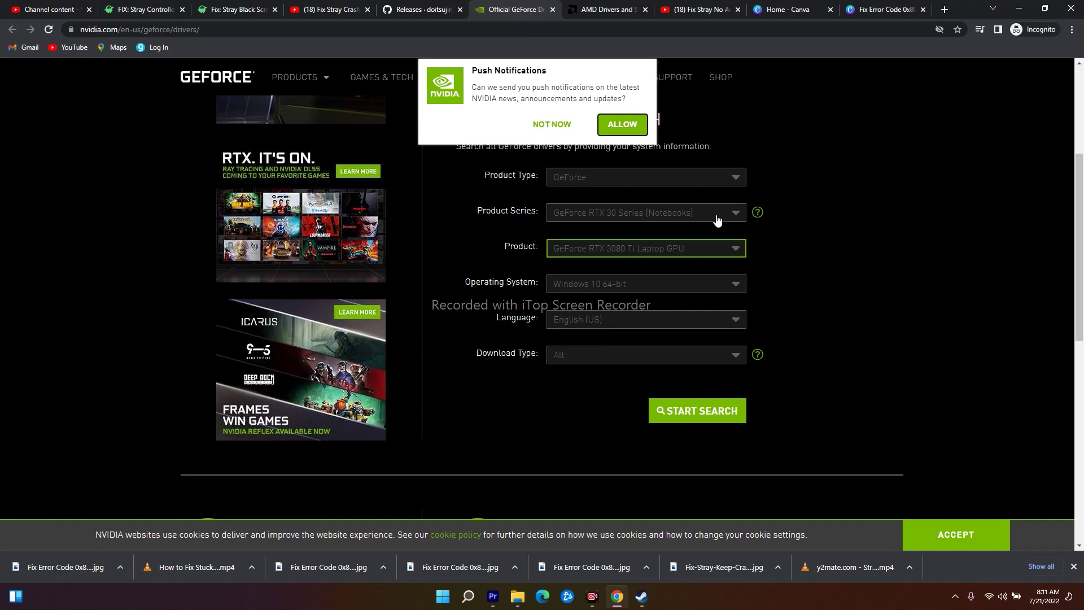
click(562, 126)
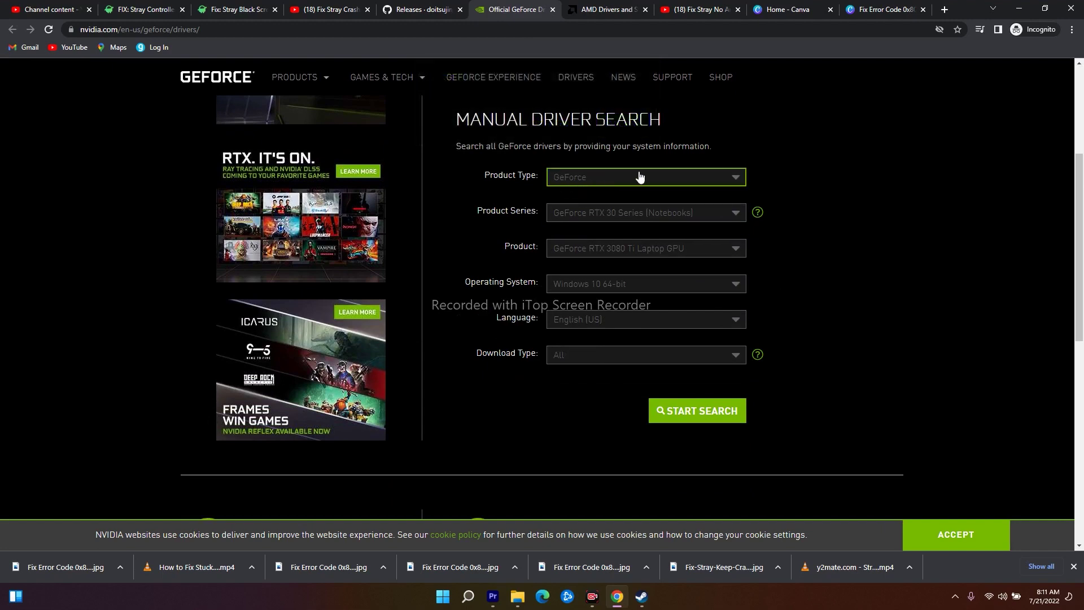
scroll(909, 320, down, 3)
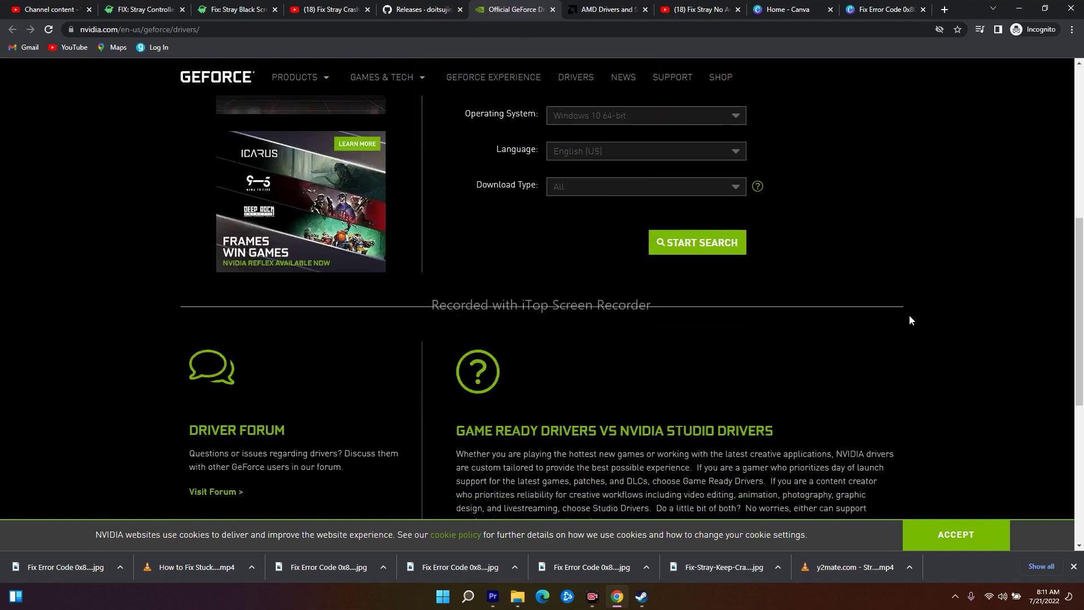
scroll(909, 320, up, 7)
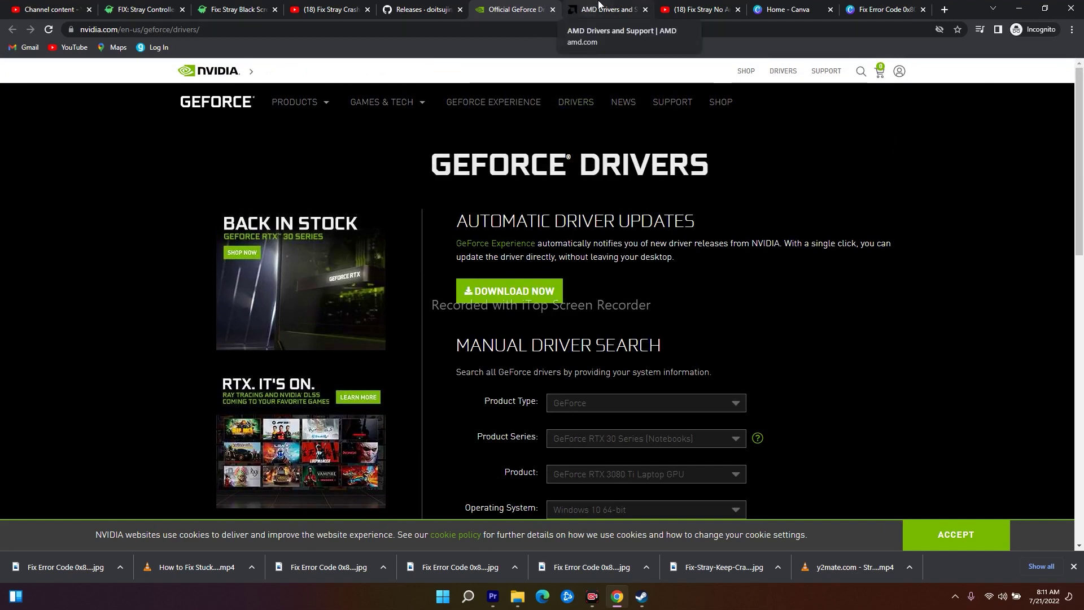
- Select Graphics in the AMD Drivers and Support product list, then minimize Chrome
click(599, 5)
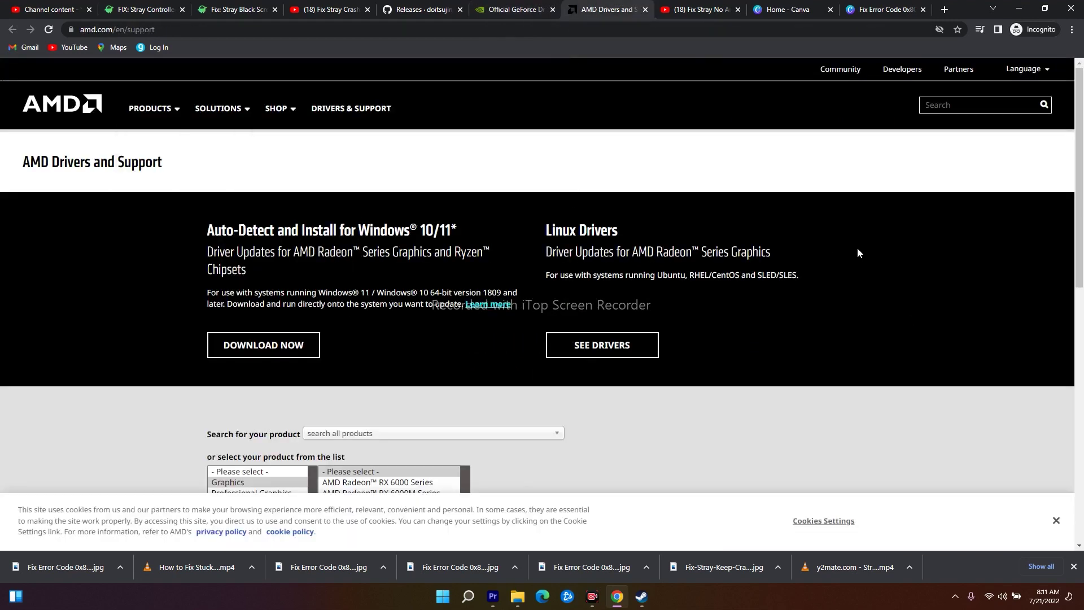
scroll(857, 247, down, 4)
scroll(856, 249, up, 3)
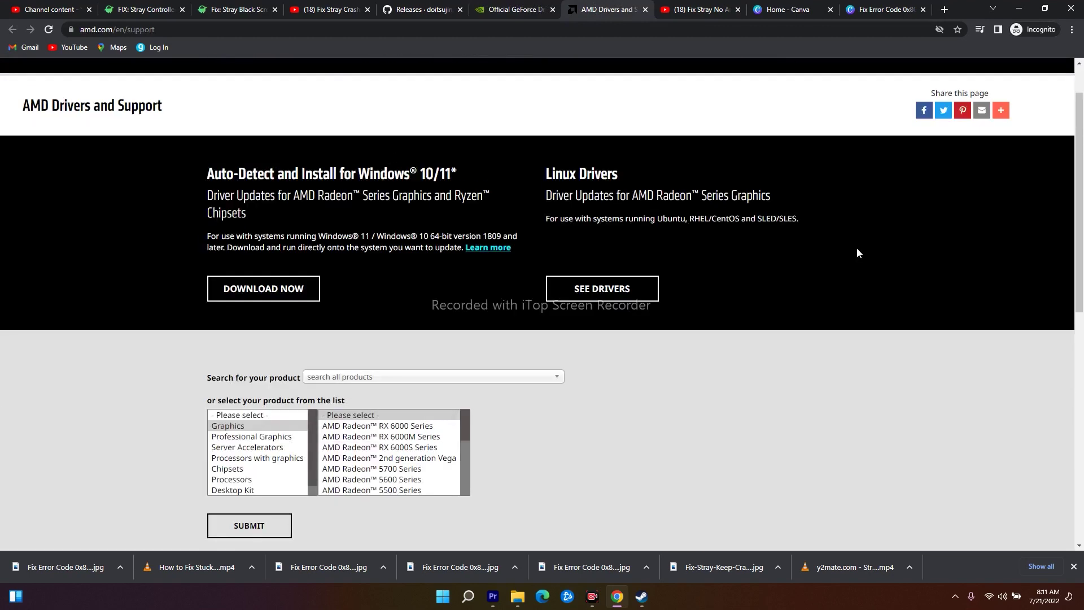
scroll(856, 247, down, 3)
click(248, 258)
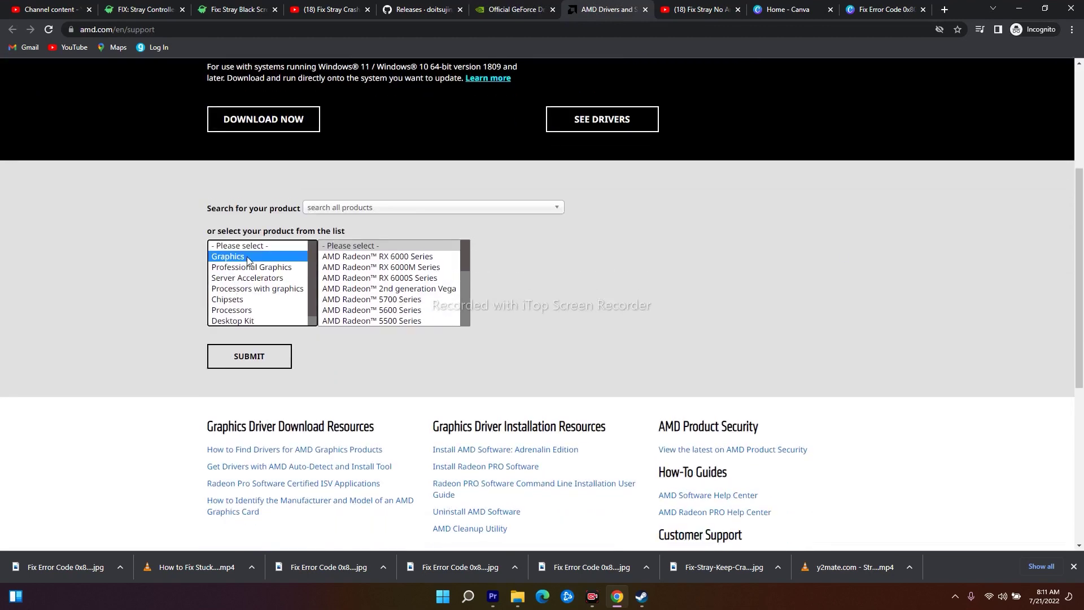
mouse_move(465, 262)
mouse_down()
mouse_move(469, 316)
mouse_move(466, 256)
mouse_up()
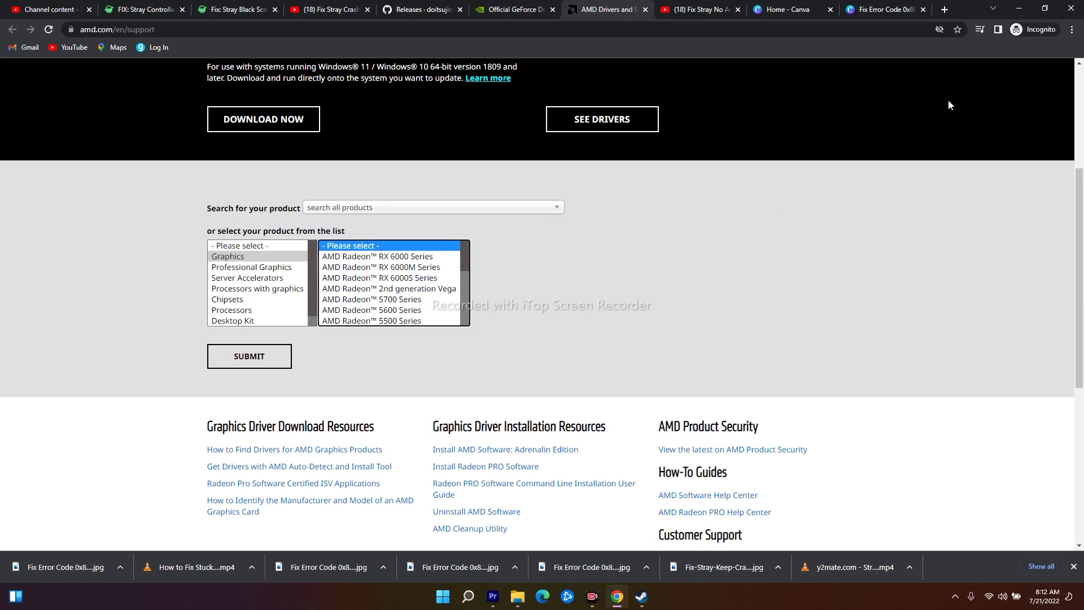
click(1019, 8)
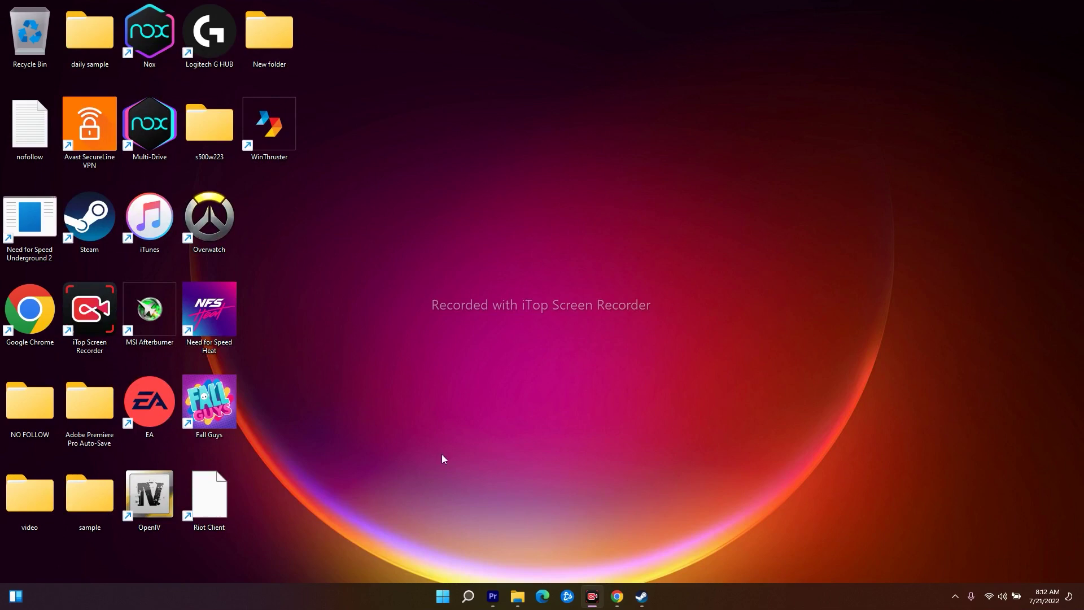
- Search 'graphics settings' and open the Windows Graphics page listing Forza Horizon 5 and Crab Game
click(469, 595)
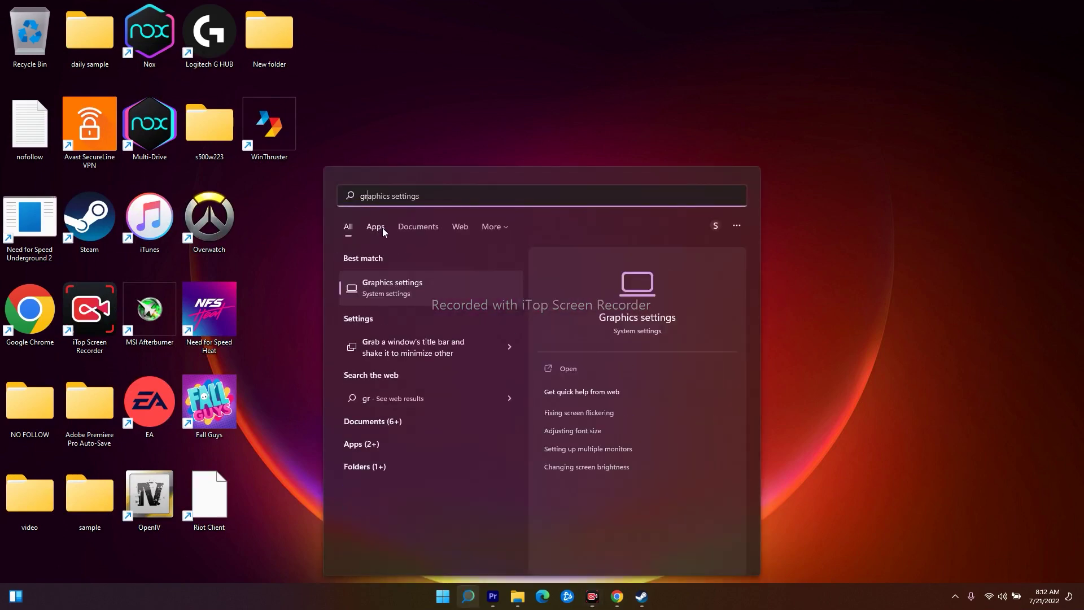
click(433, 291)
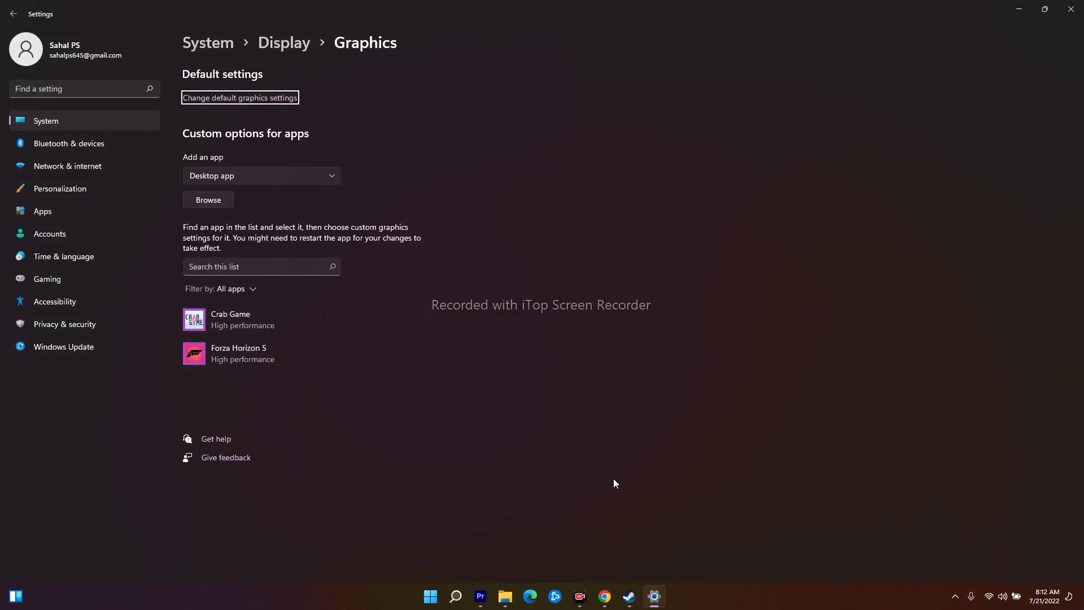
click(629, 596)
key(alt+Tab)
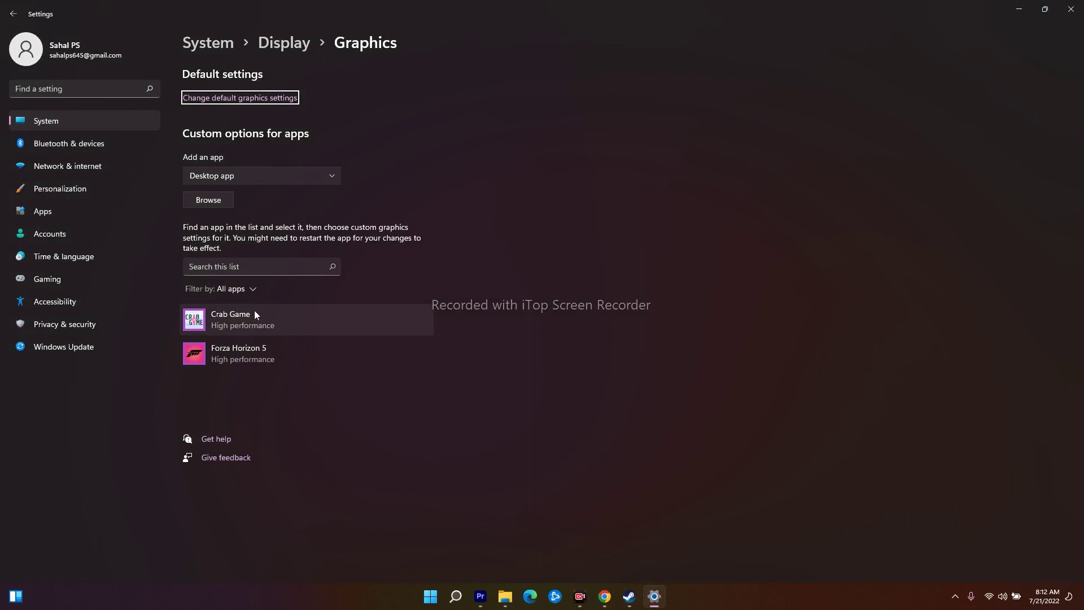
click(209, 200)
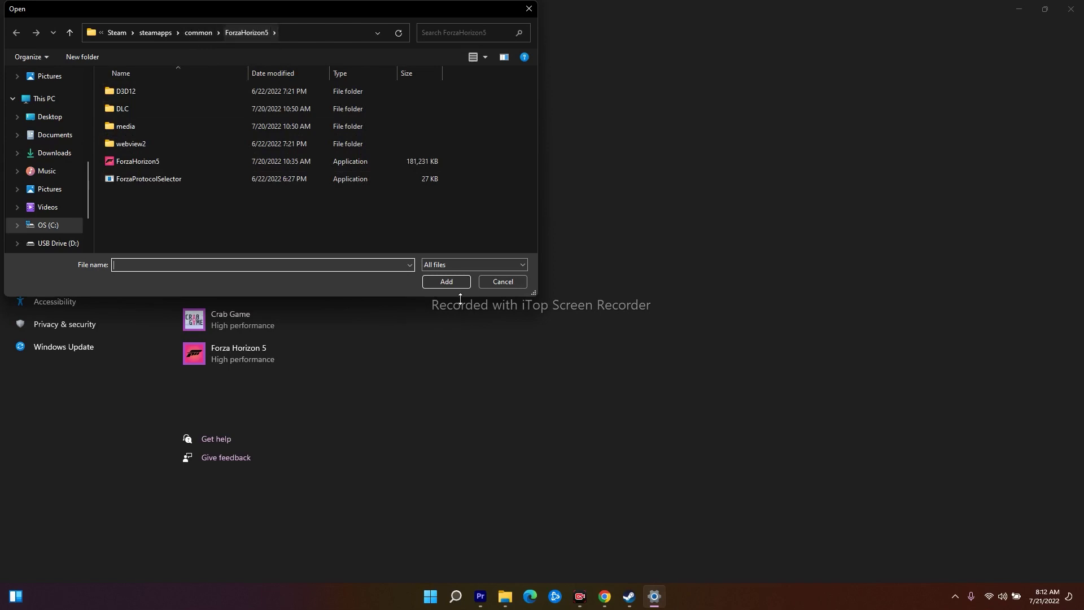
click(494, 280)
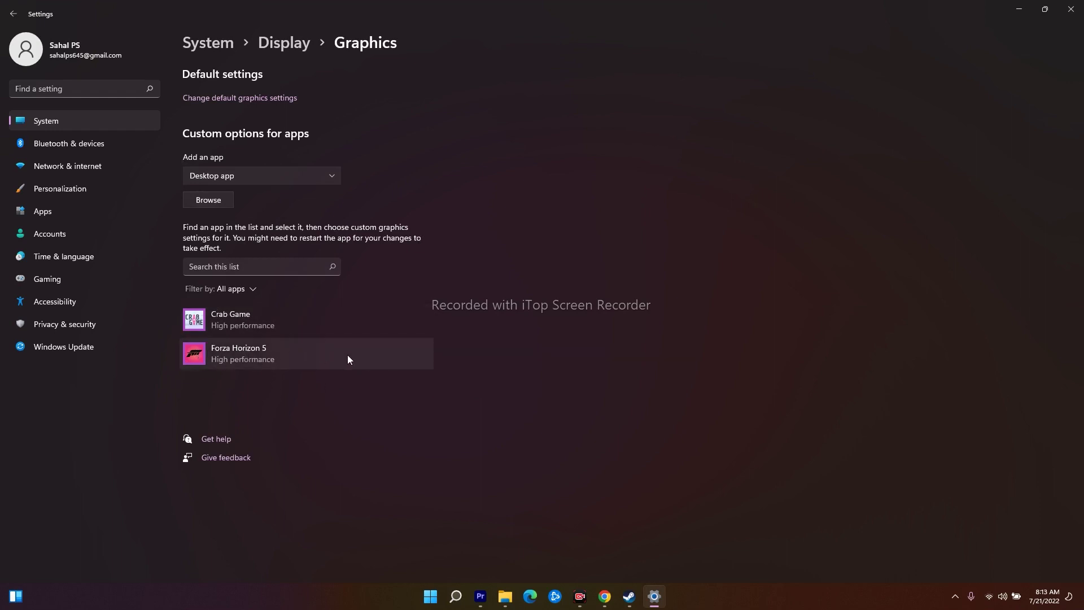
- Save High performance as Forza Horizon 5's graphics preference
click(402, 355)
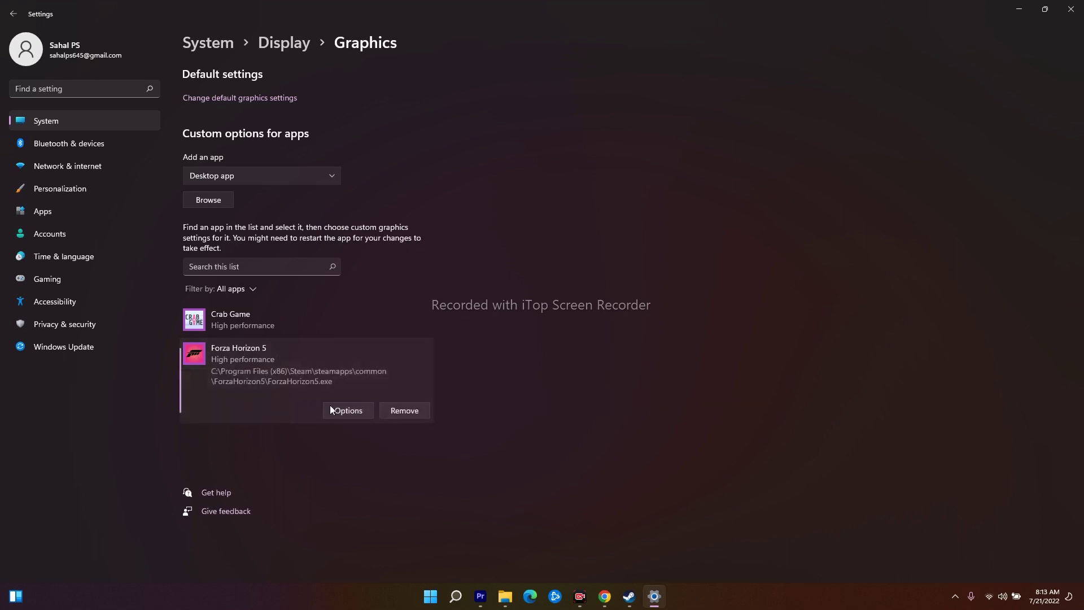
click(347, 408)
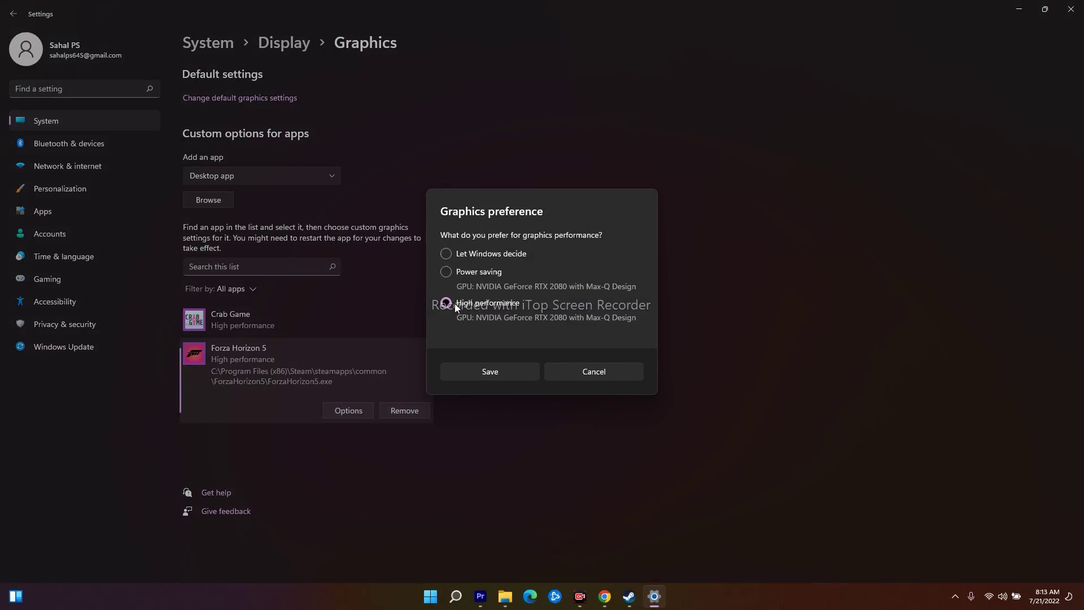
click(512, 372)
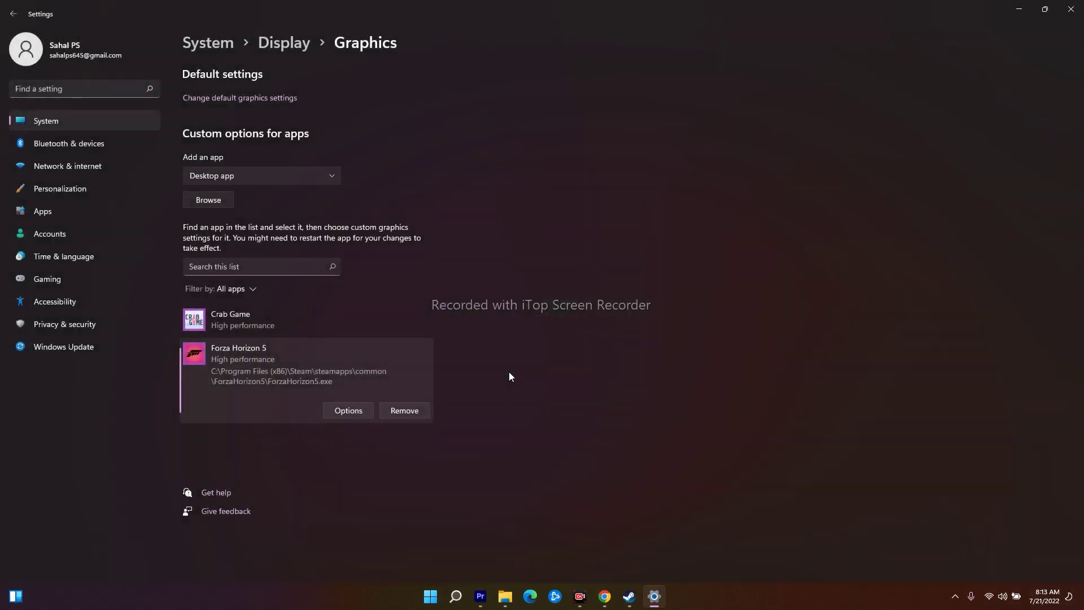
- Save High performance for Crab Game, then close Windows Settings
click(395, 323)
click(338, 376)
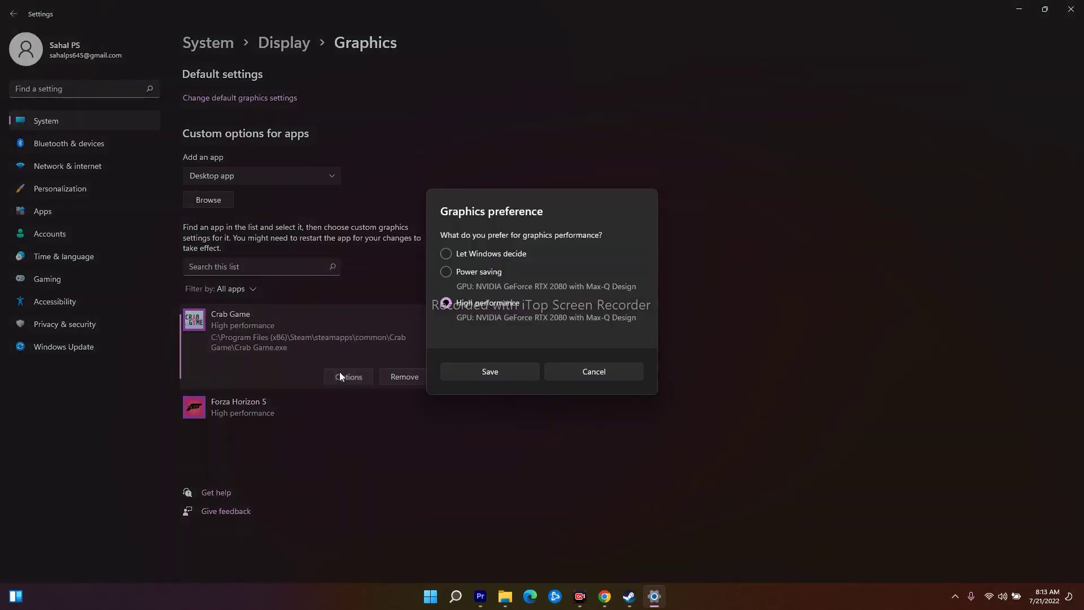
click(504, 374)
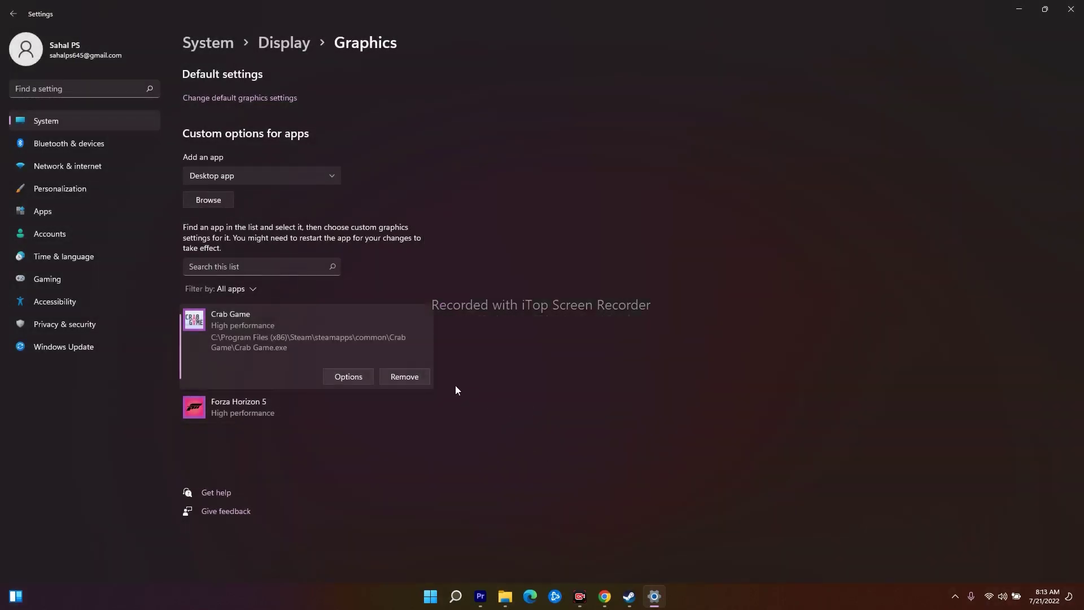
click(1071, 9)
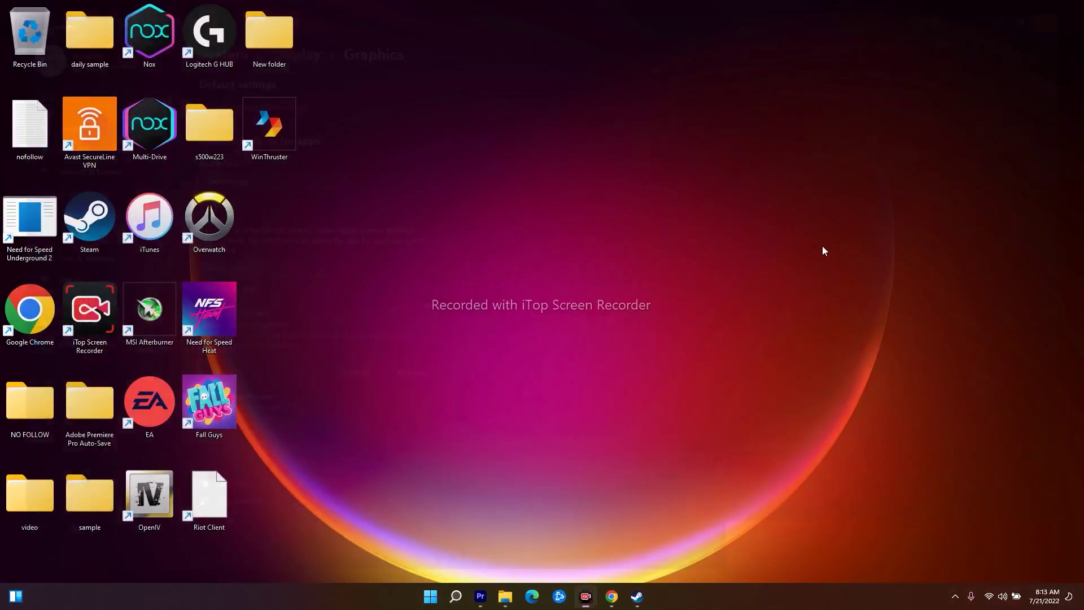
- Reopen Steam from the taskbar and return to the Library home with Forza Horizon 5 listed
click(642, 596)
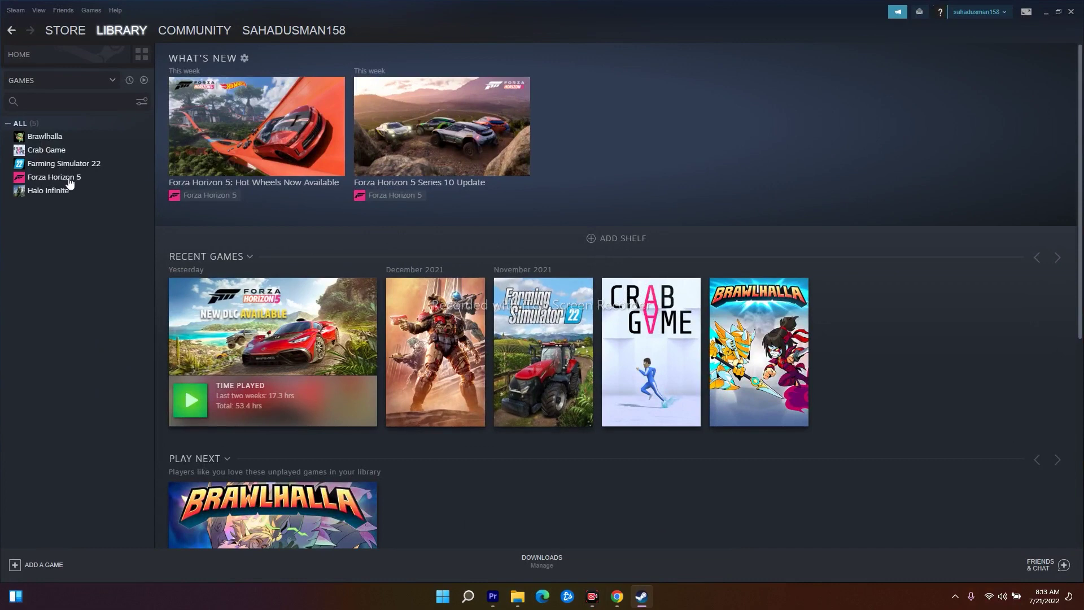
click(67, 31)
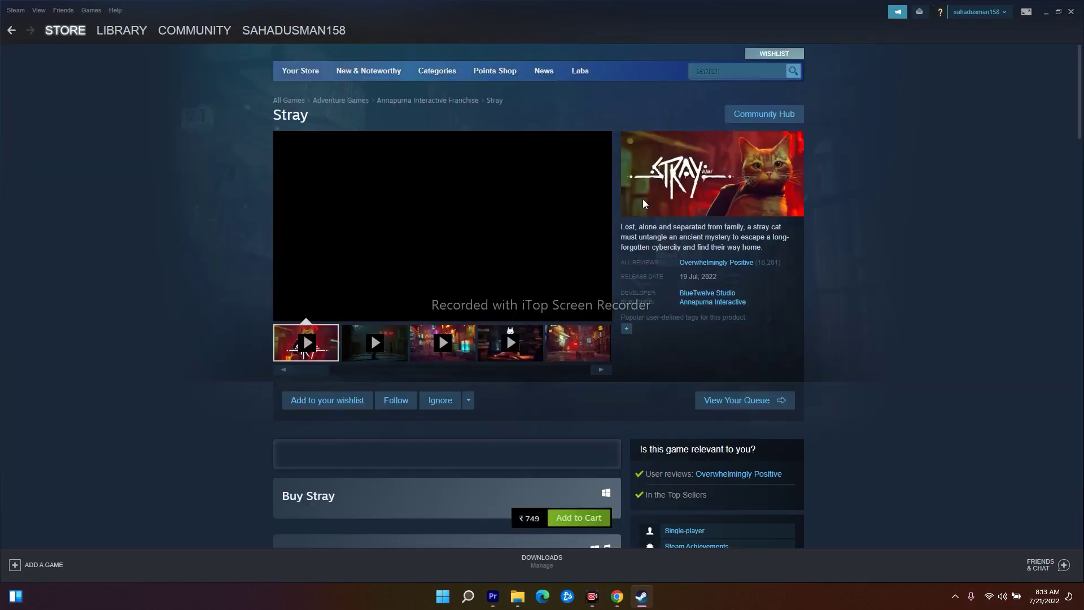
click(1046, 12)
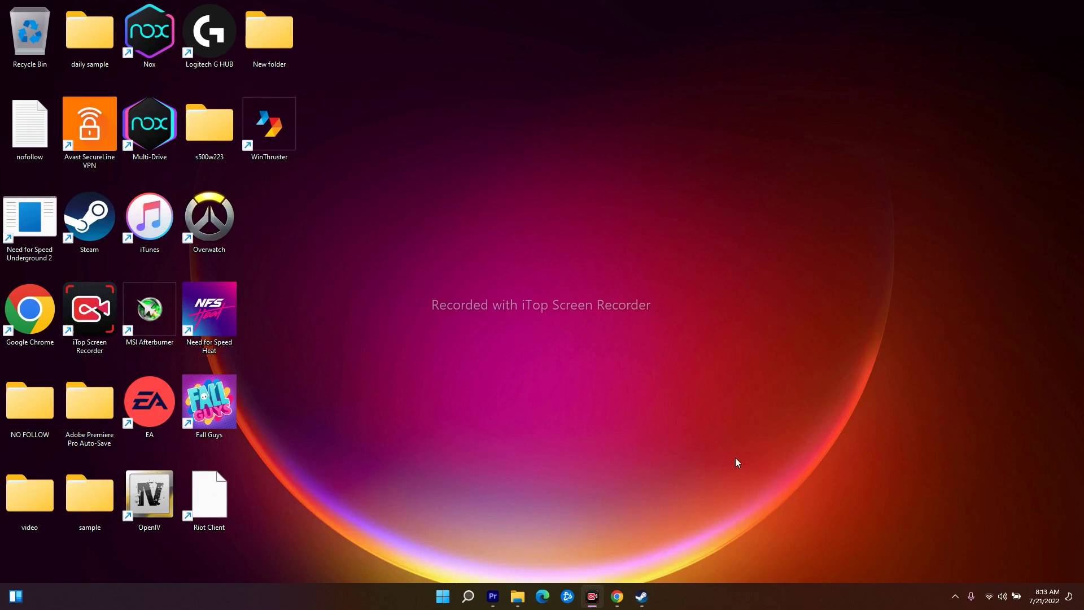
click(642, 597)
click(120, 31)
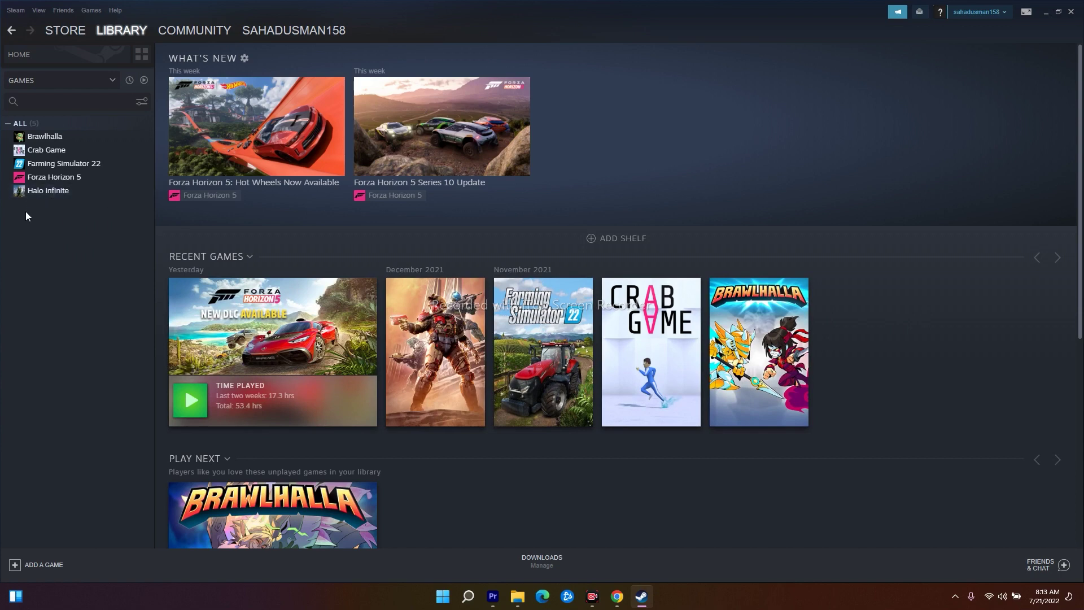
- Run Verify integrity of game files from Forza Horizon 5's Local Files properties, then close the window
right_click(97, 177)
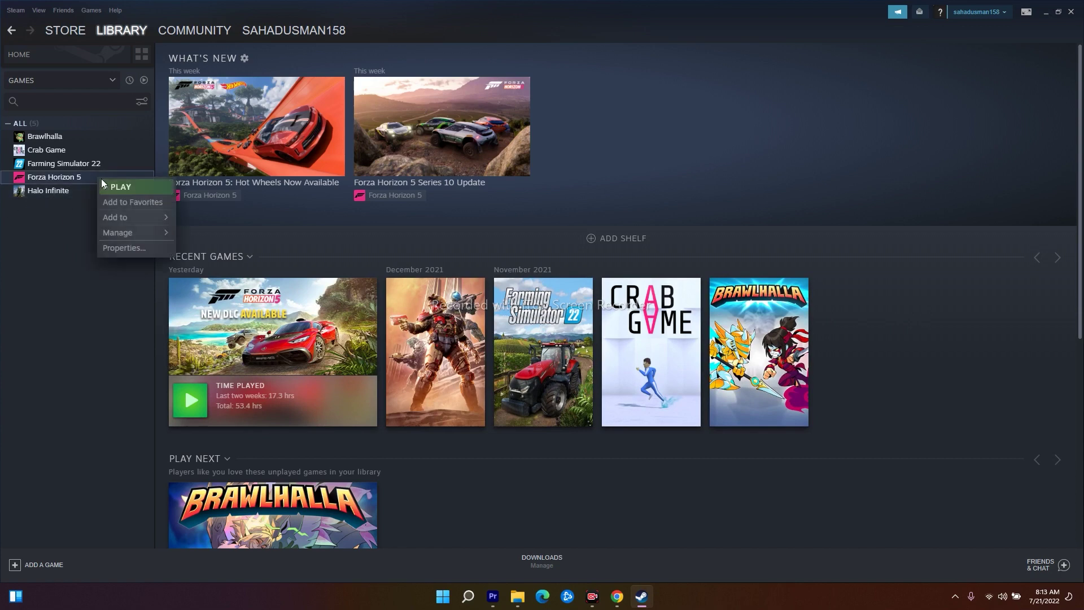
click(122, 248)
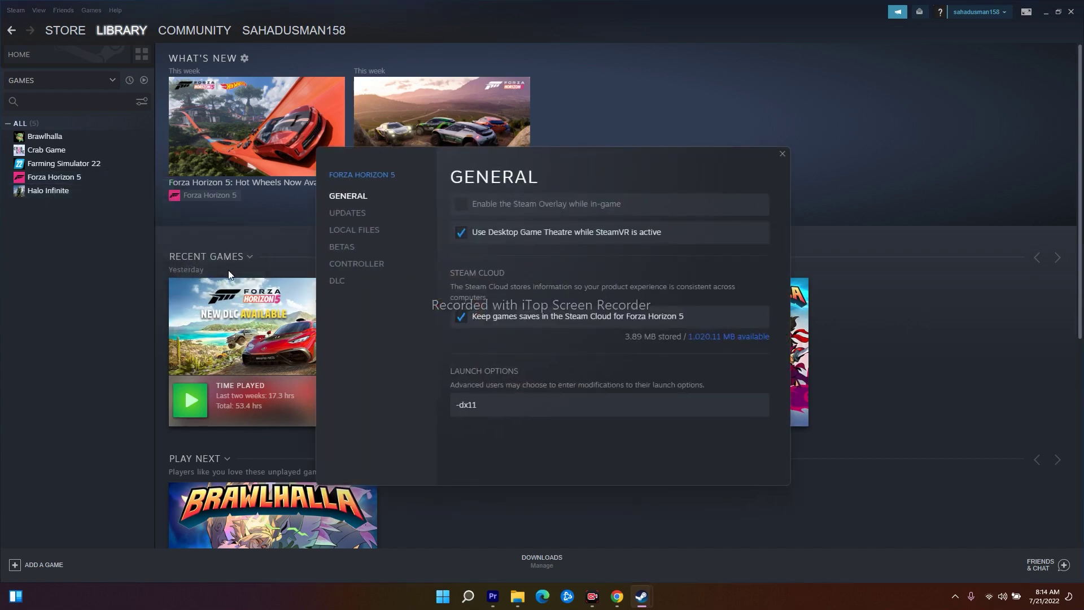
click(365, 232)
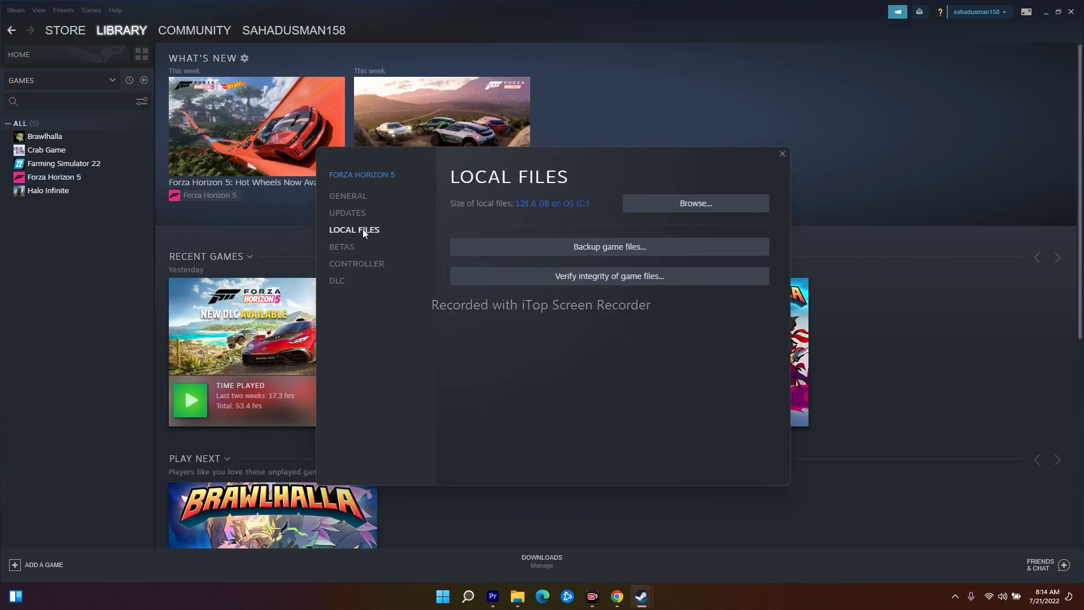
click(625, 278)
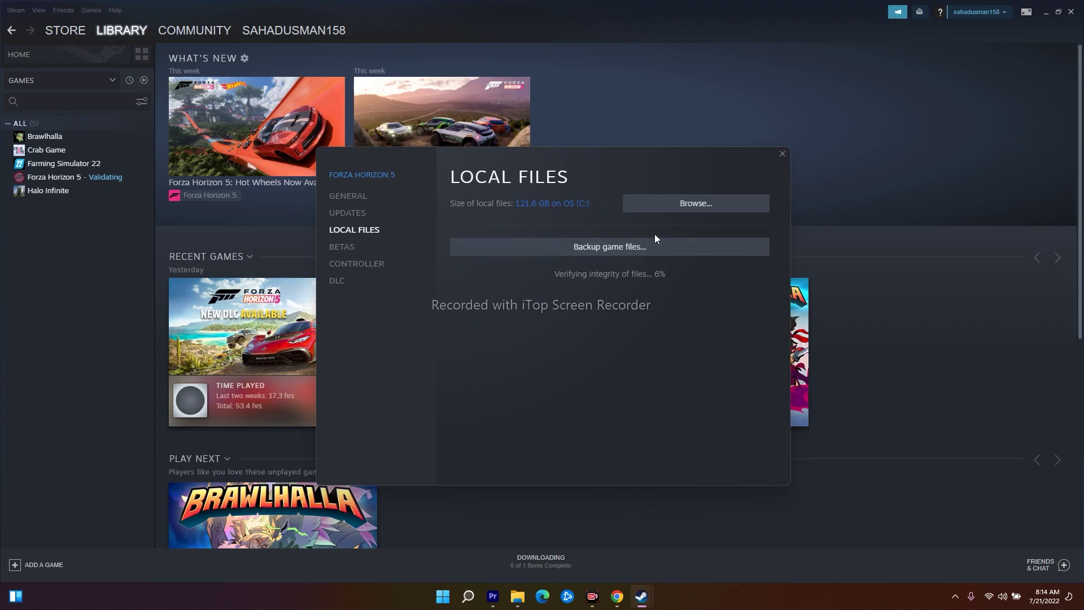
click(781, 154)
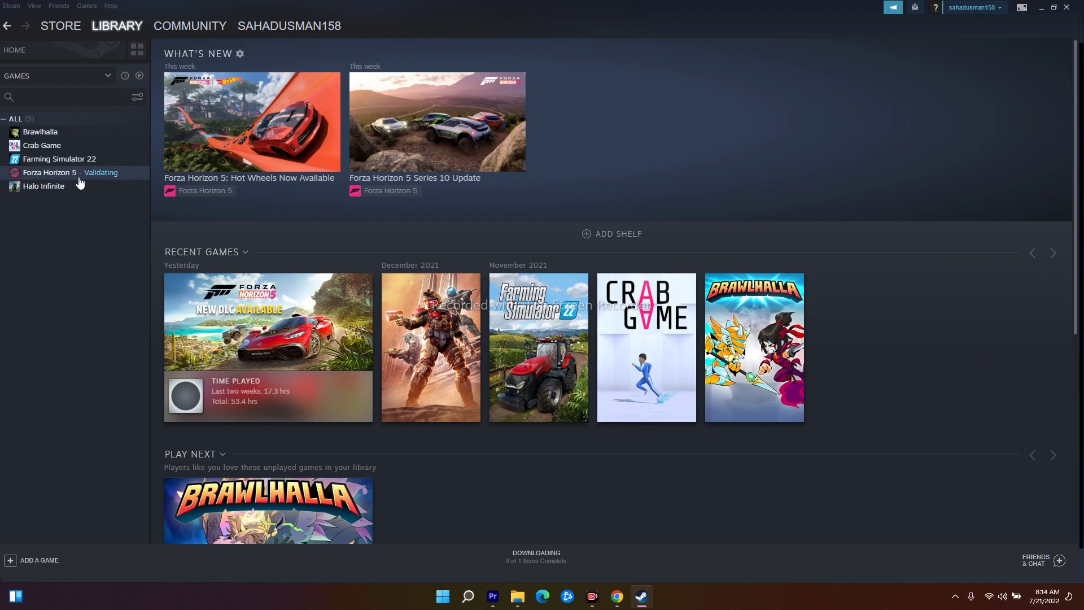
- Confirm Forza Horizon 5 is still validating on its game page, view Halo Infinite, then minimize Steam
right_click(110, 176)
click(134, 231)
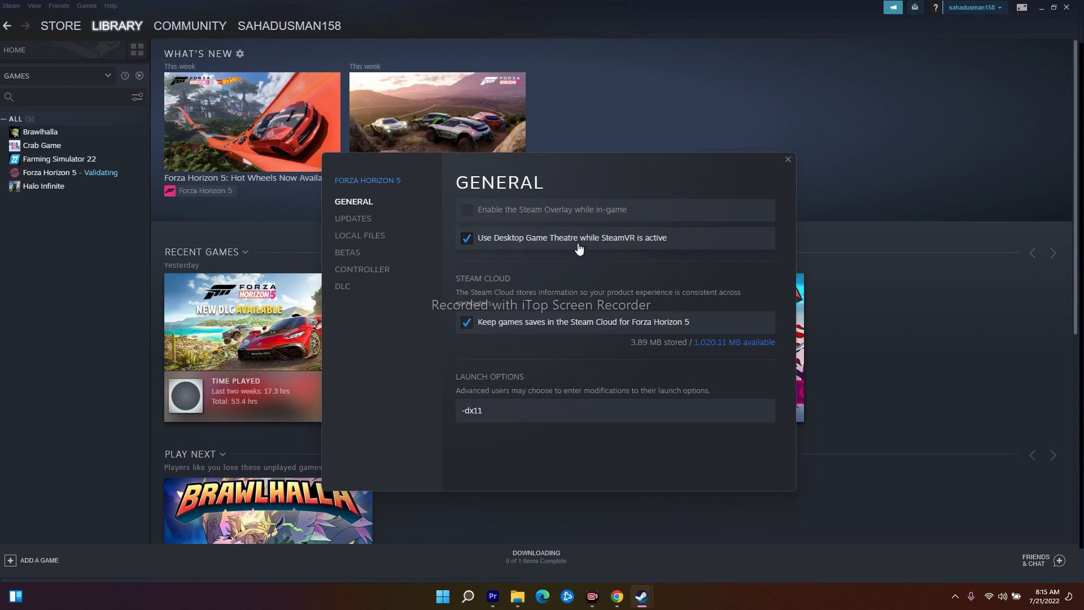
click(788, 160)
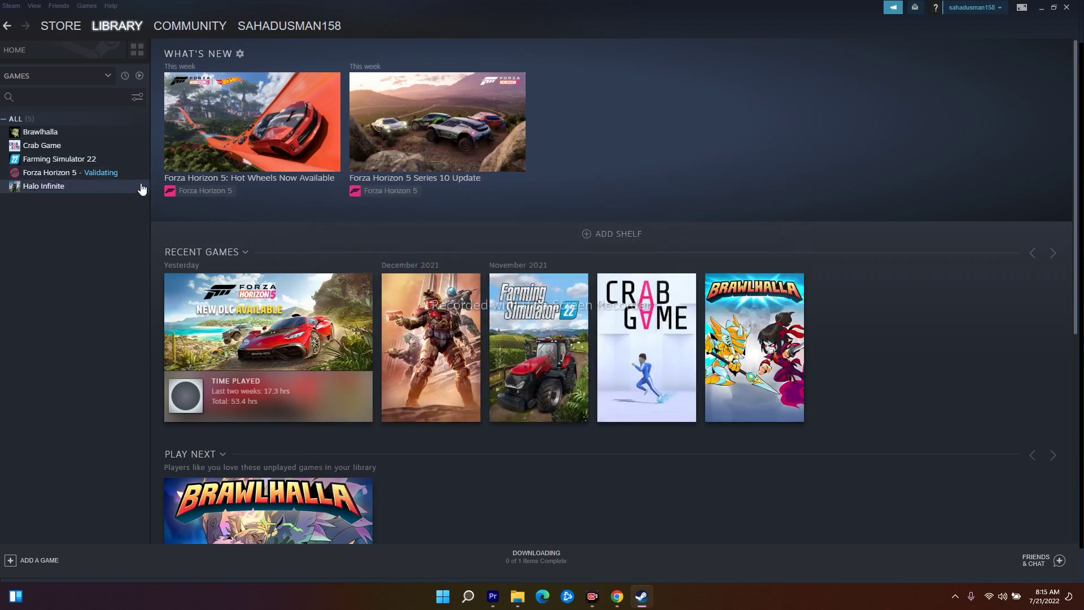
click(75, 172)
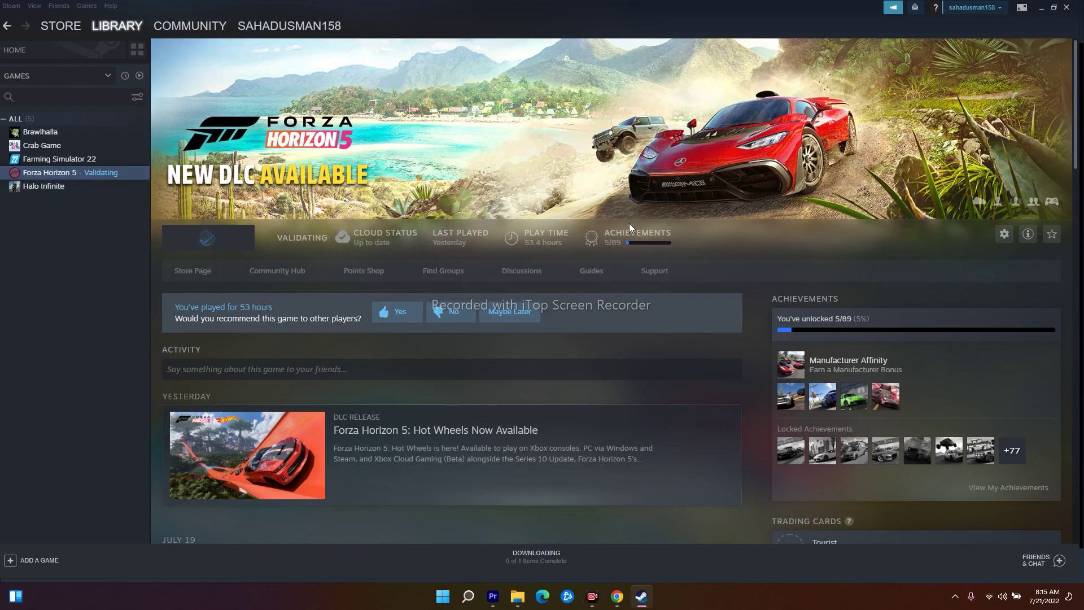
click(68, 188)
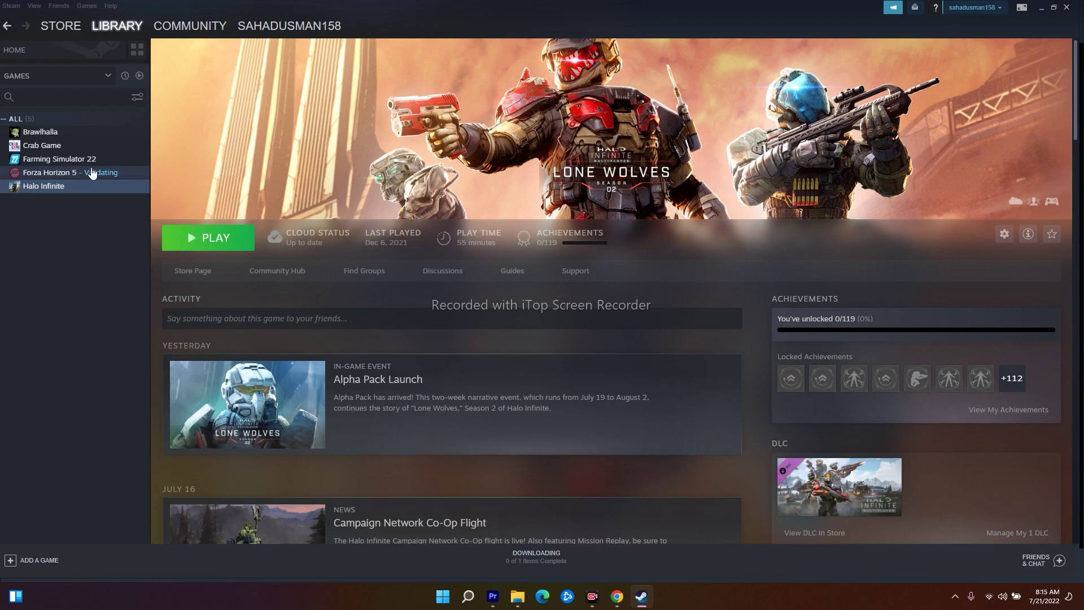
click(1046, 9)
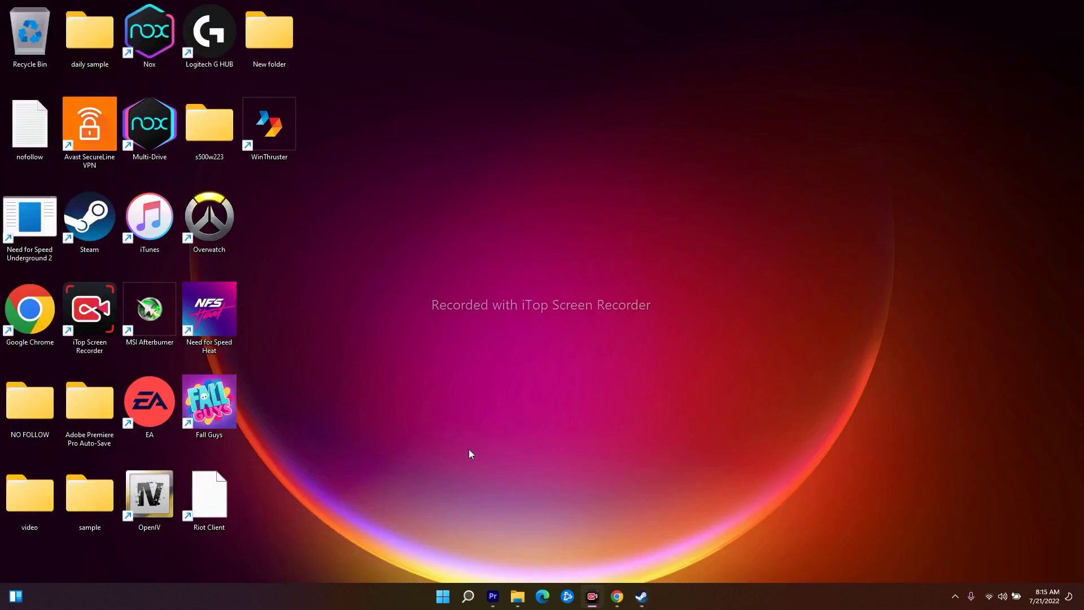
- Retry the failed 2022-07 cumulative update in Windows Update, then minimize Settings
click(467, 596)
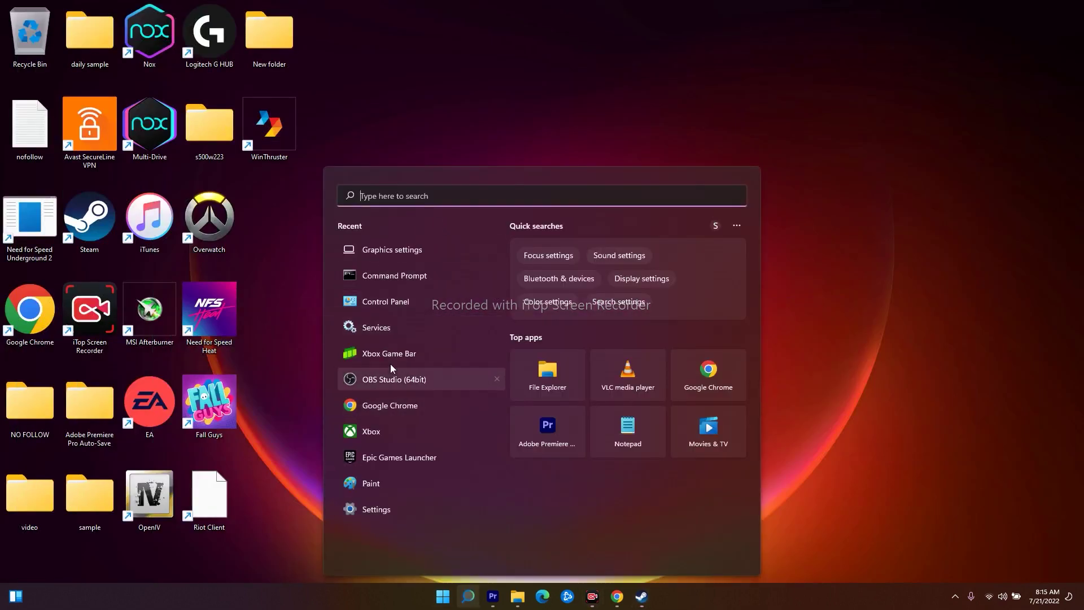
click(387, 511)
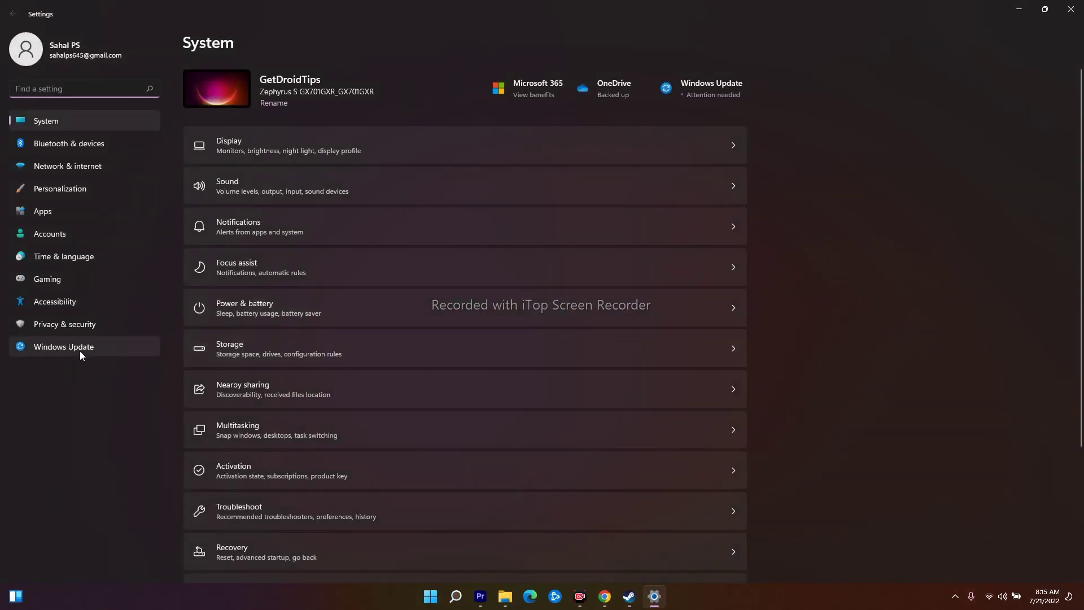
click(79, 351)
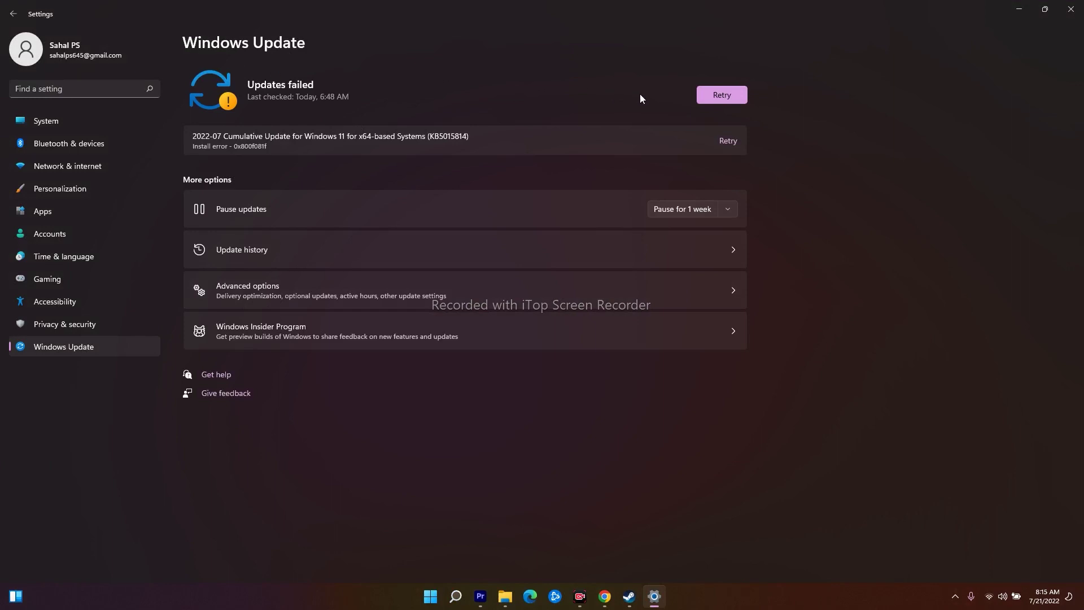
click(730, 100)
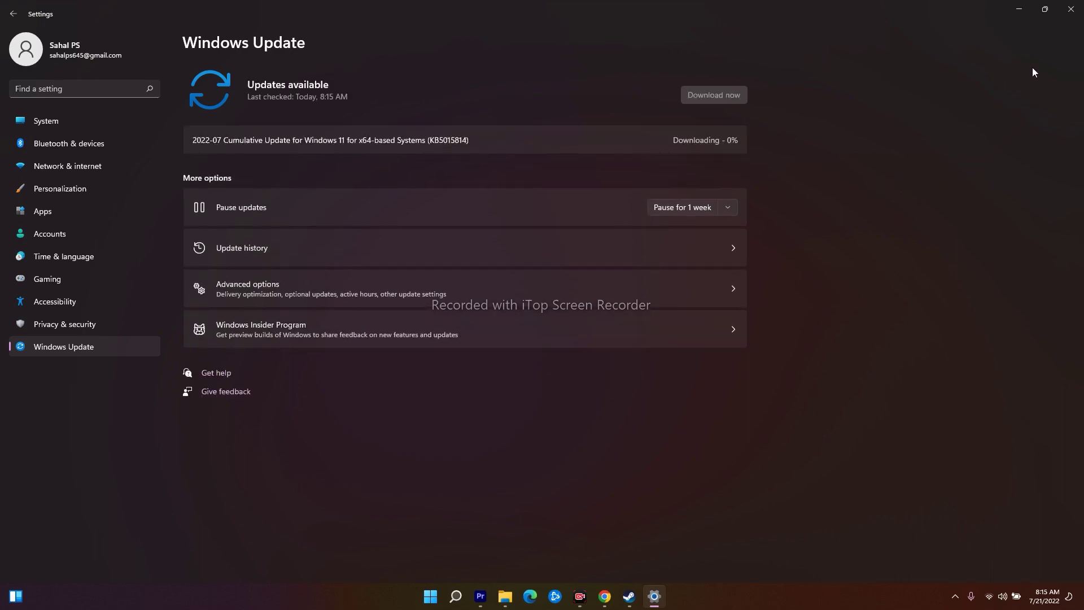
click(1012, 9)
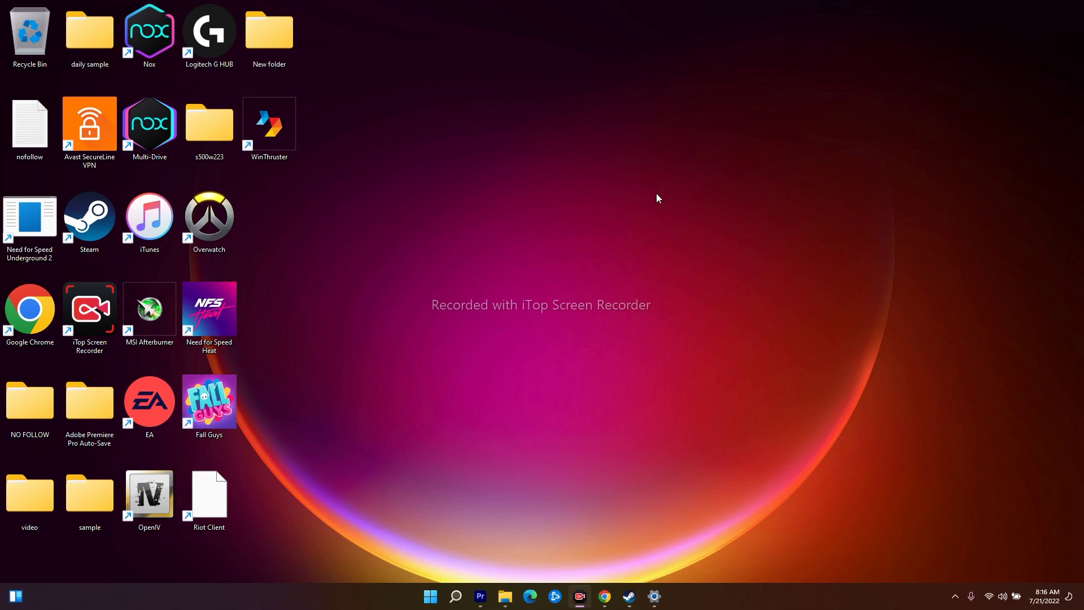
click(629, 596)
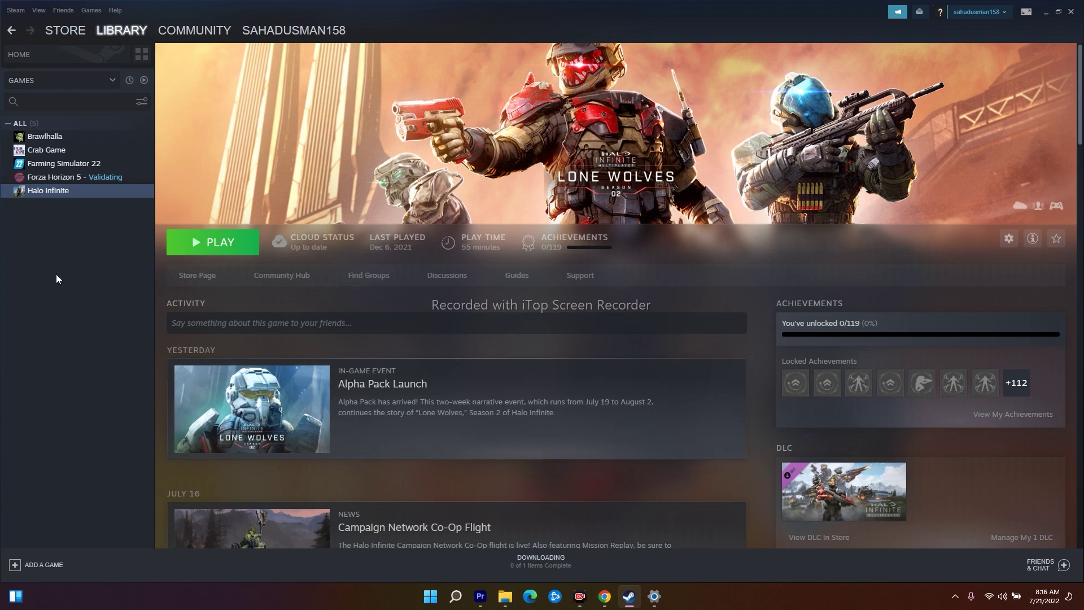
click(79, 177)
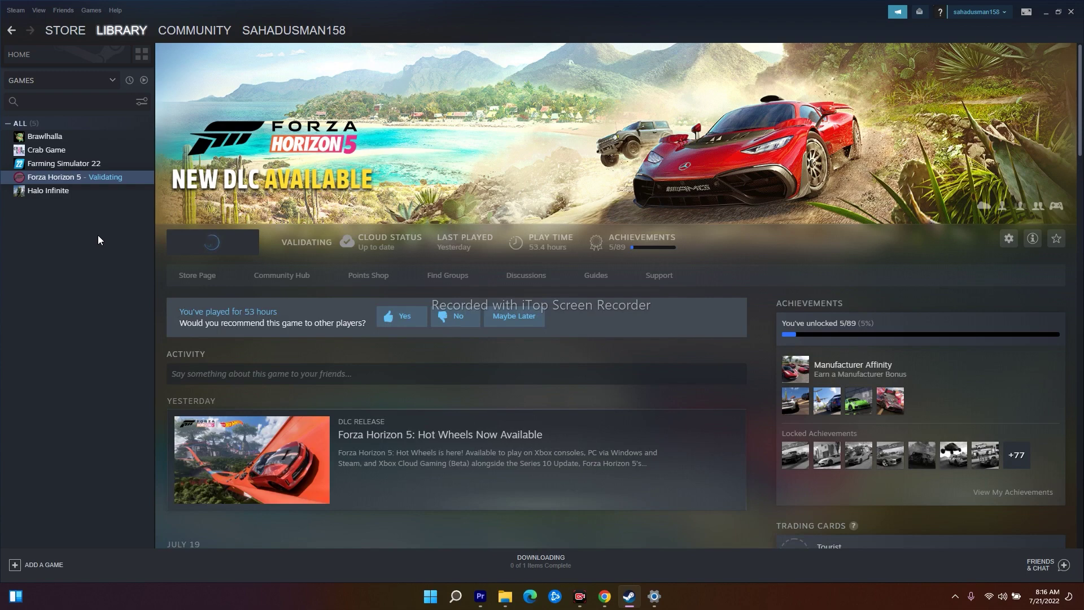
click(51, 191)
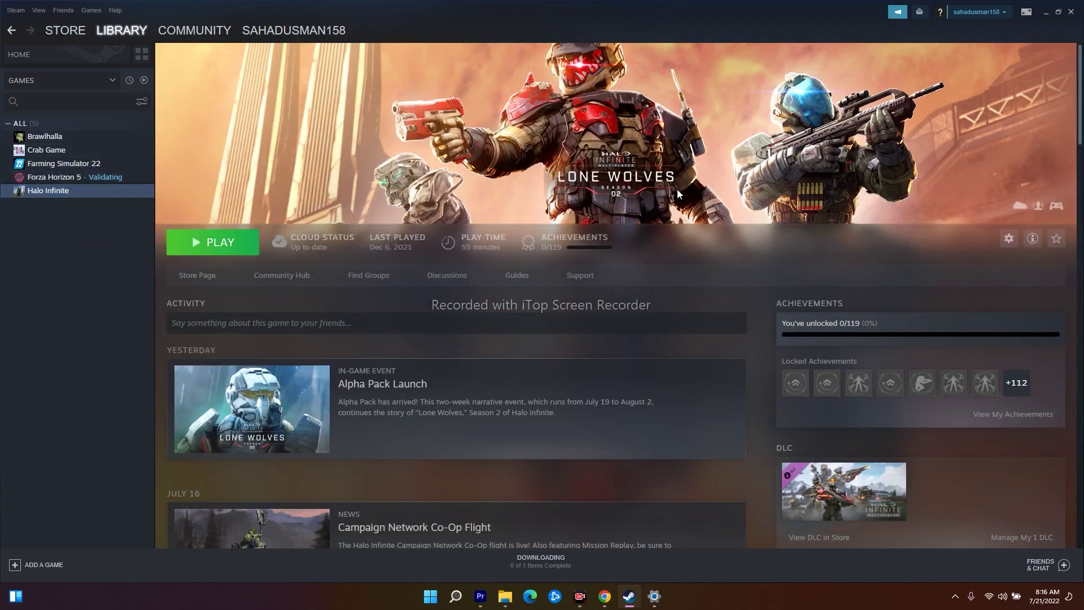
click(1045, 11)
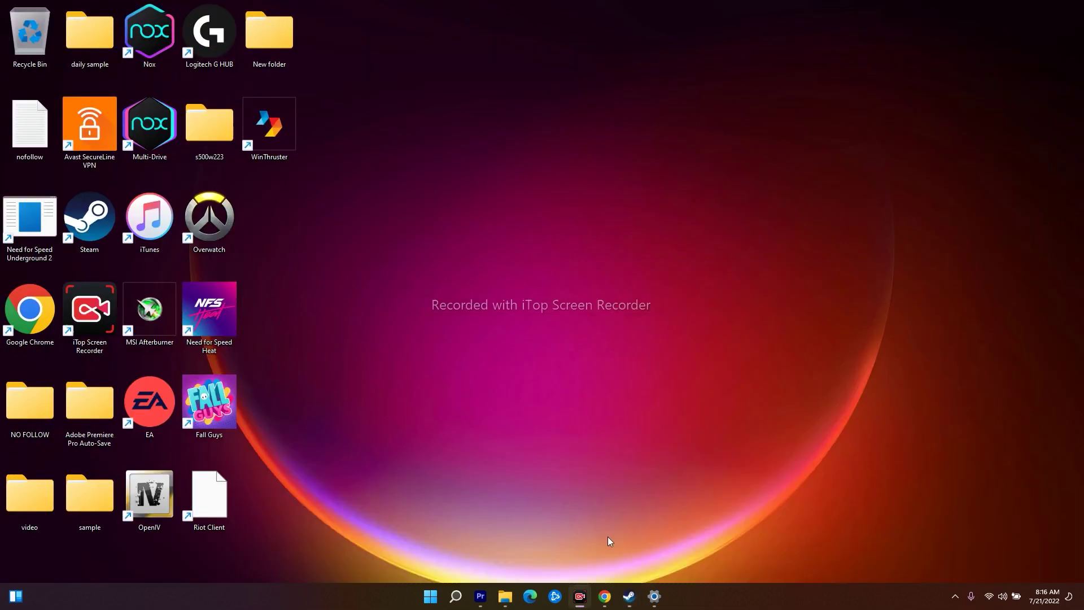
click(604, 596)
- Download the x64 and x86 VC_redist installers from Microsoft's Visual C++ Redistributable downloads page
scroll(745, 278, up, 1)
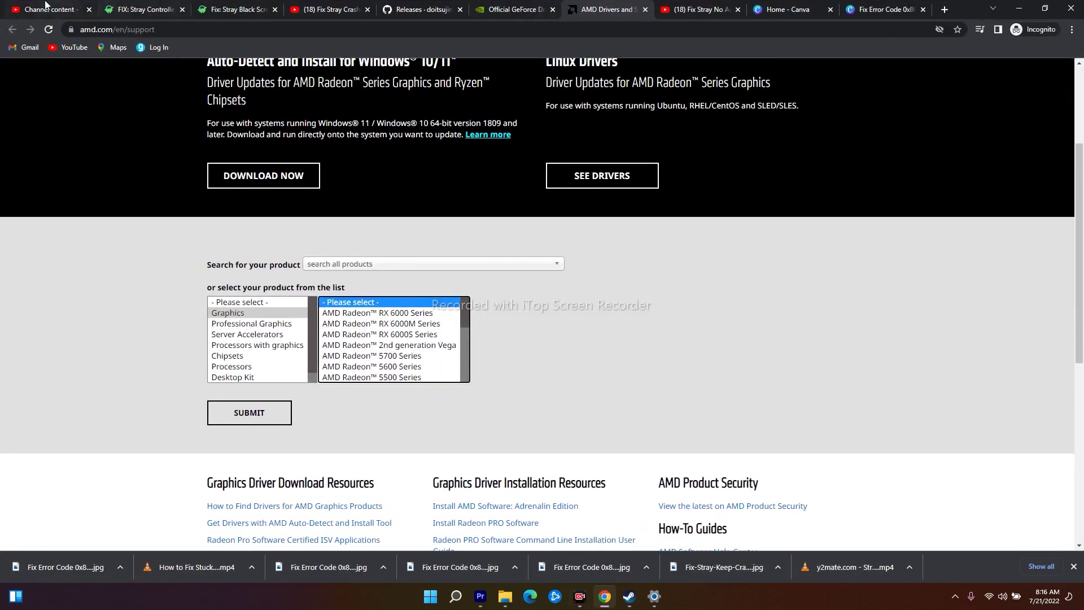
click(944, 9)
key(ctrl+shift+t)
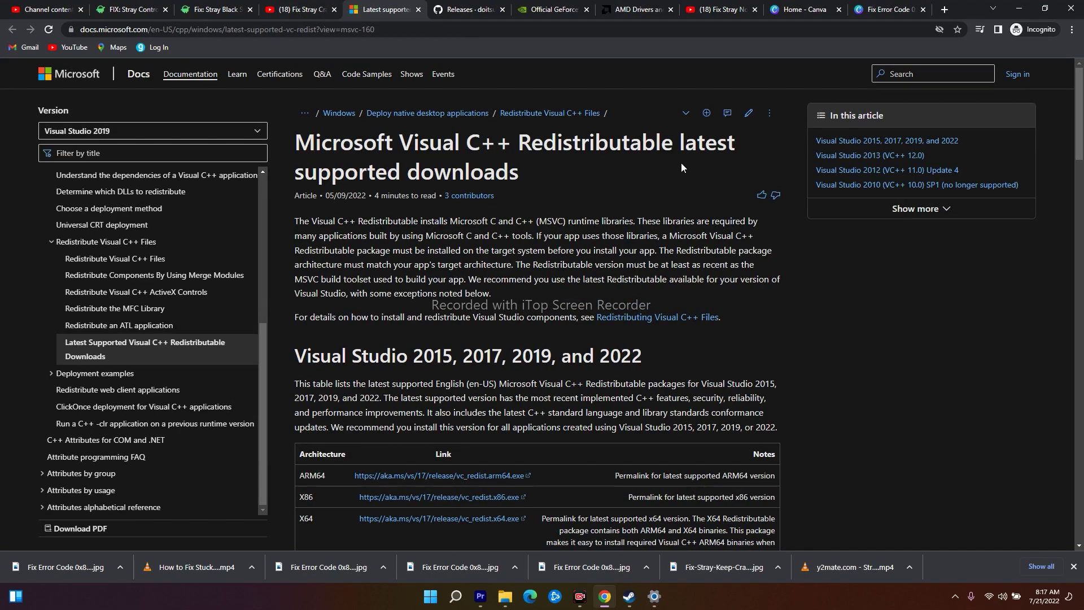
scroll(884, 291, down, 4)
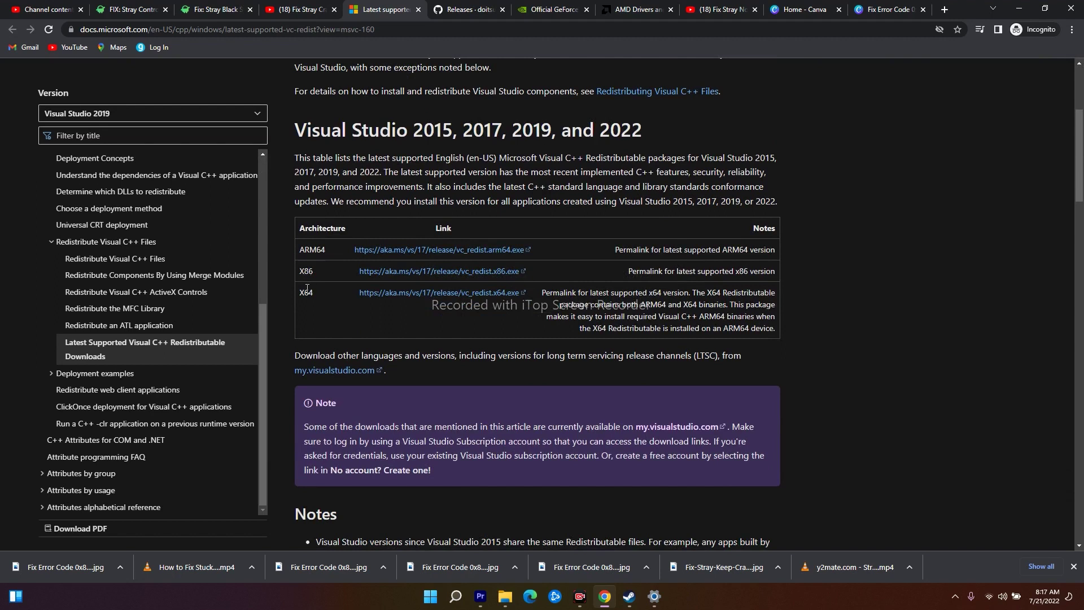
click(492, 293)
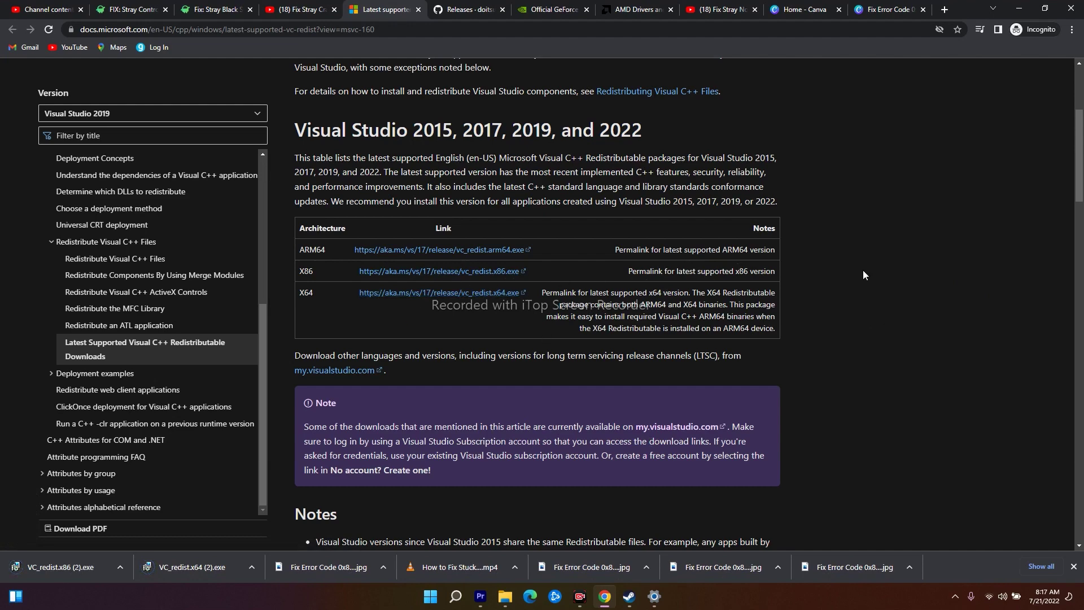
click(48, 9)
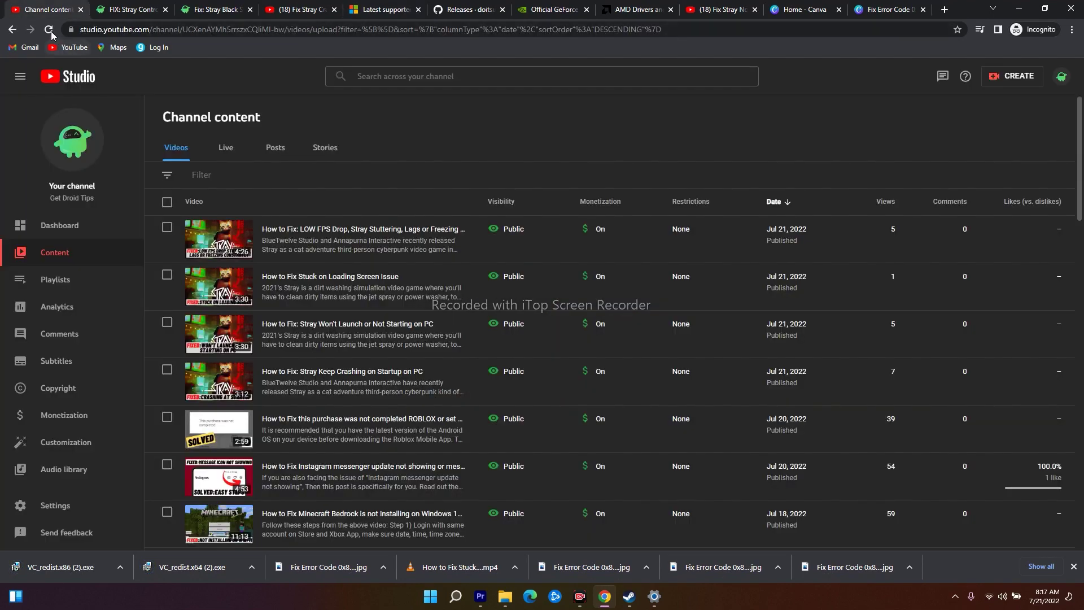
- Open the Stray crashing-on-startup post from the getdroidtips homepage and dismiss its full-page ad
click(132, 9)
click(146, 178)
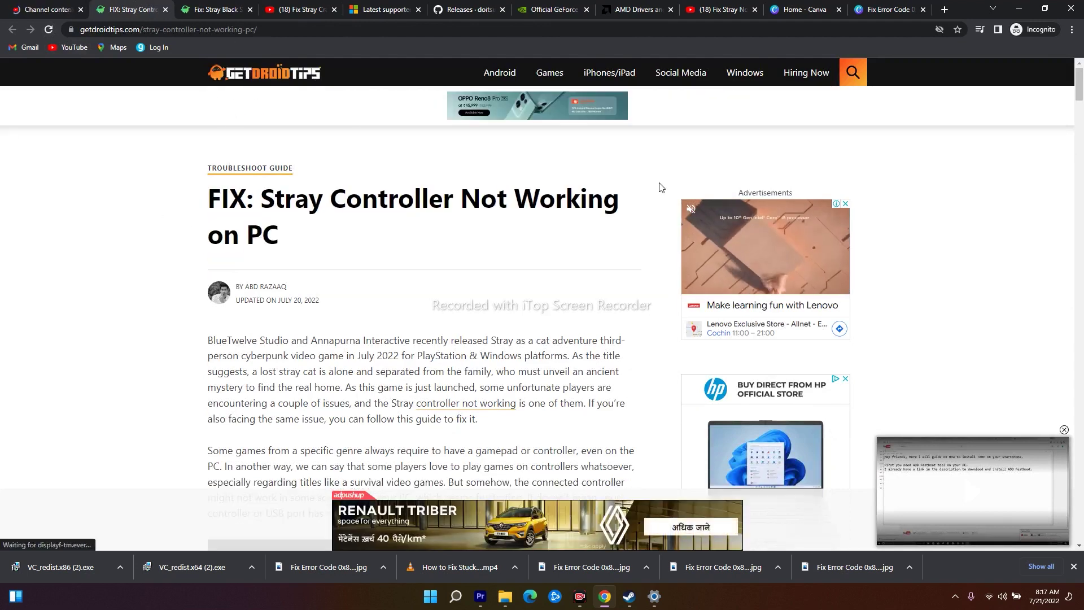
key(alt+Left)
scroll(1031, 285, down, 10)
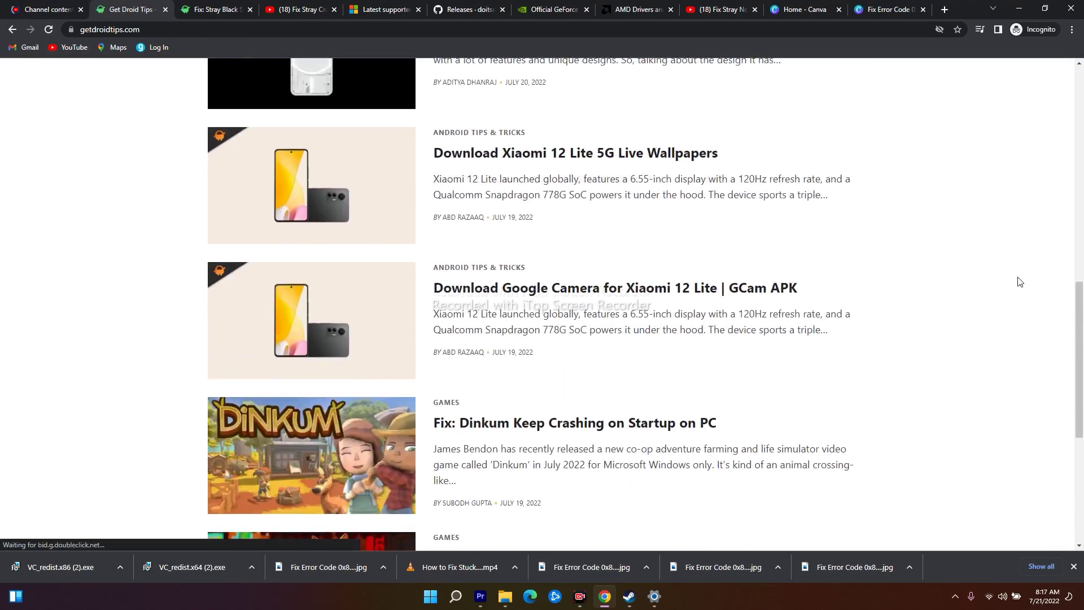
scroll(1020, 281, down, 3)
click(617, 387)
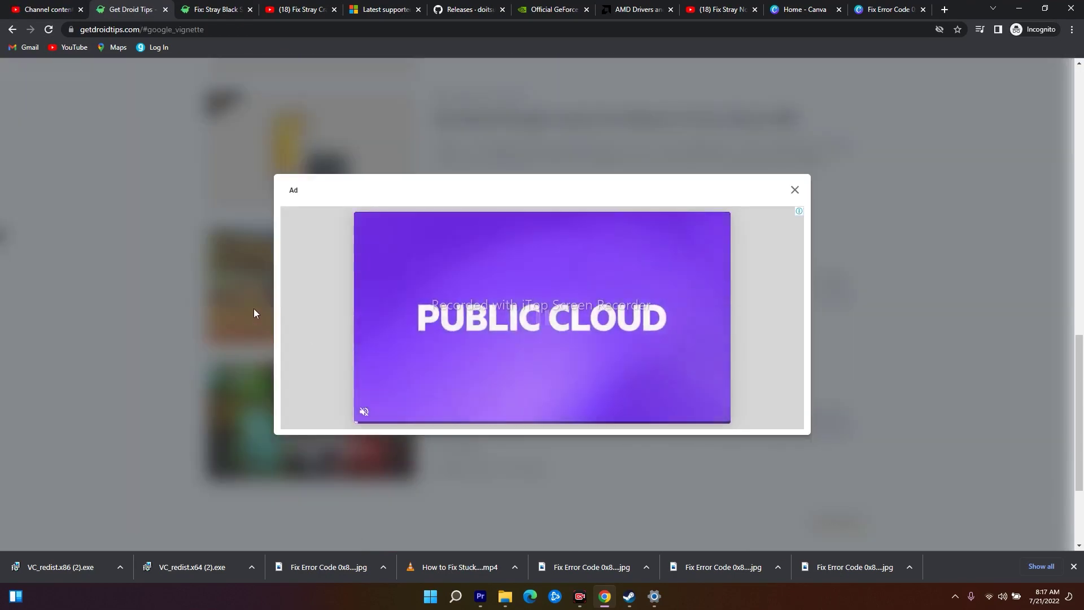
click(793, 191)
- Go back to the 'FIX: Stray Controller Not Working on PC' article, then show and refresh the desktop
scroll(1081, 284, down, 4)
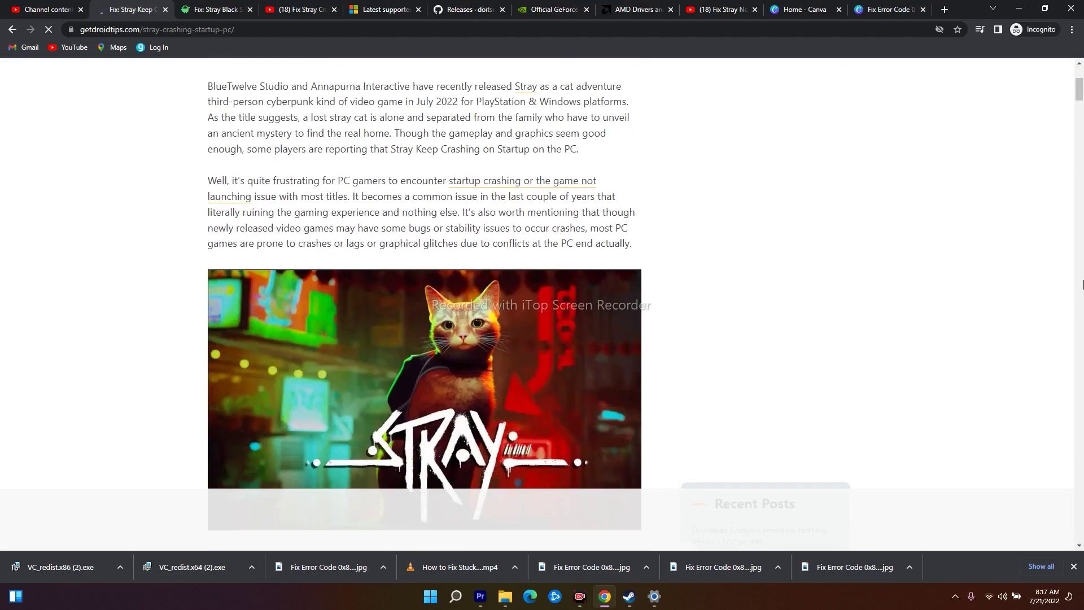
scroll(1081, 284, up, 4)
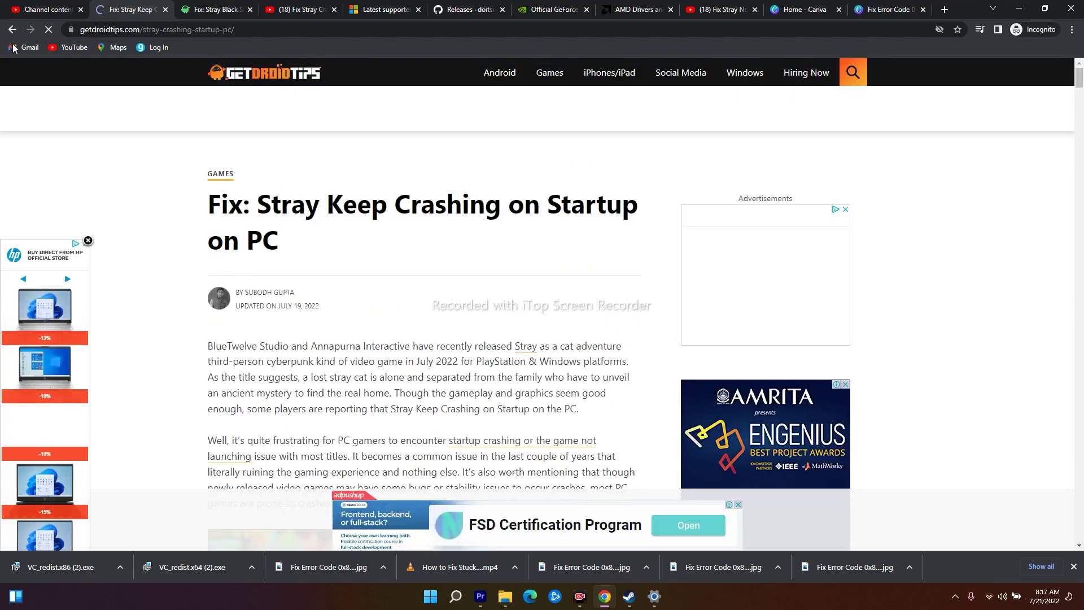
click(12, 28)
click(12, 29)
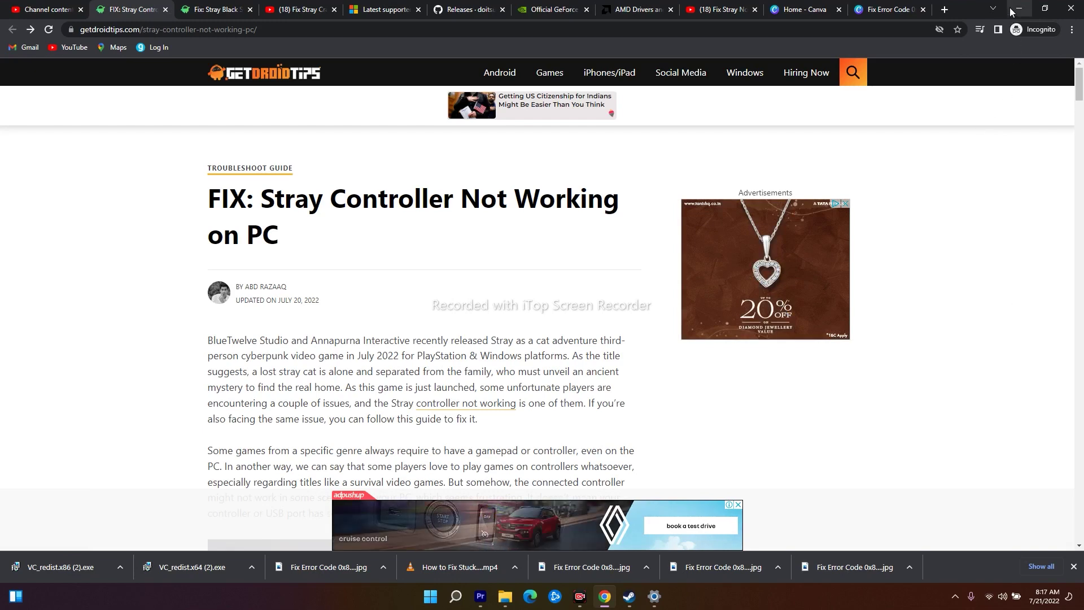
key(super+d)
right_click(524, 220)
click(545, 257)
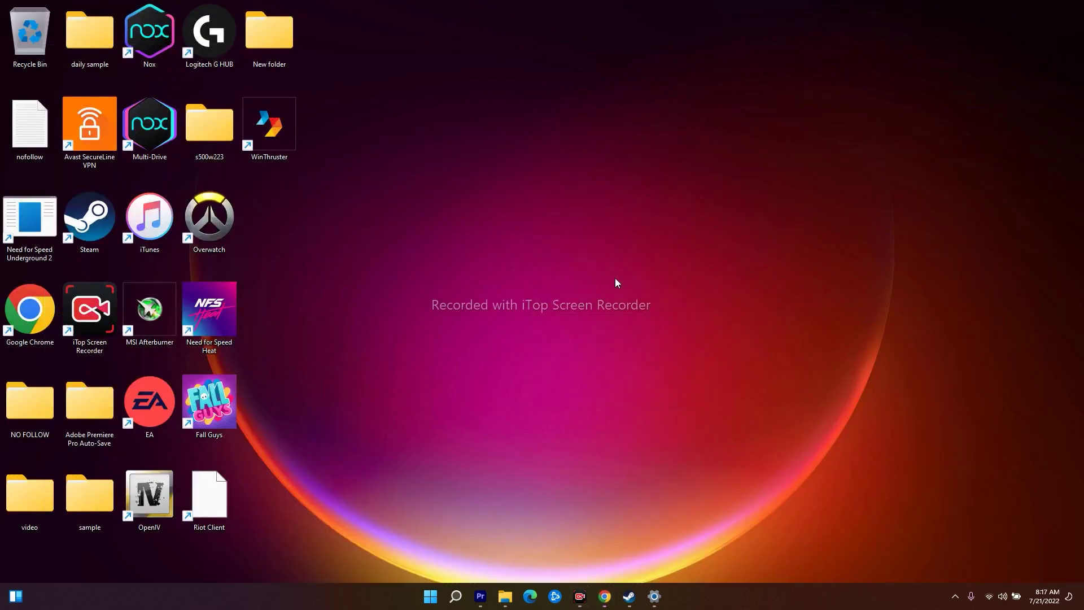